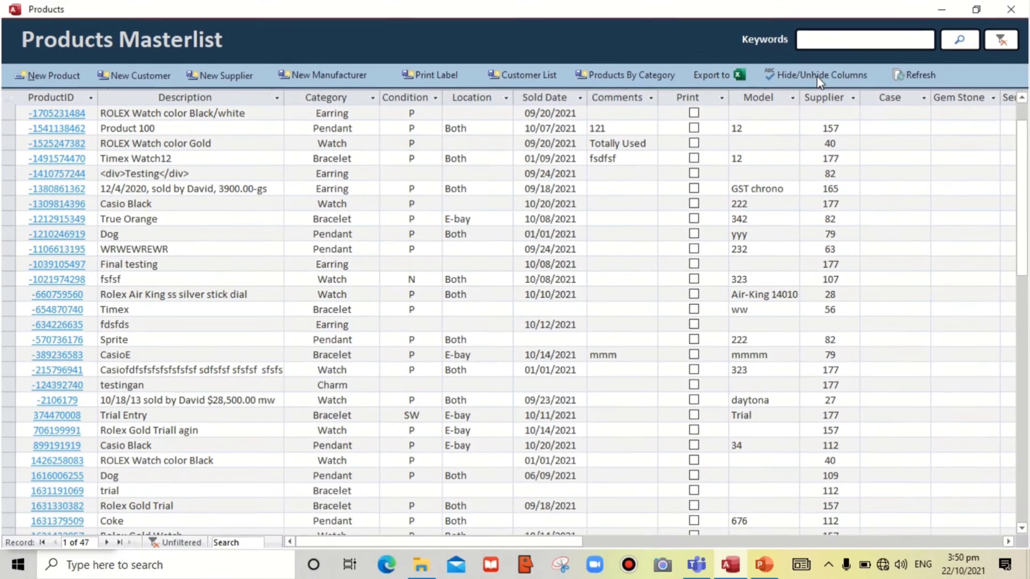
# Step: Hide the Location and Condition columns in the Products Masterlist
pyautogui.click(783, 91)
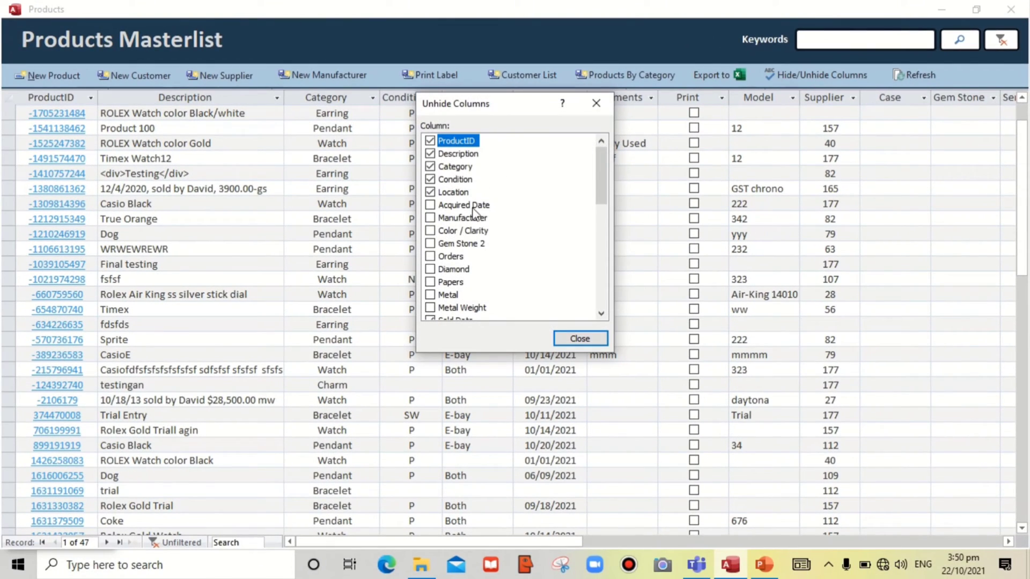
pyautogui.click(430, 193)
pyautogui.click(430, 181)
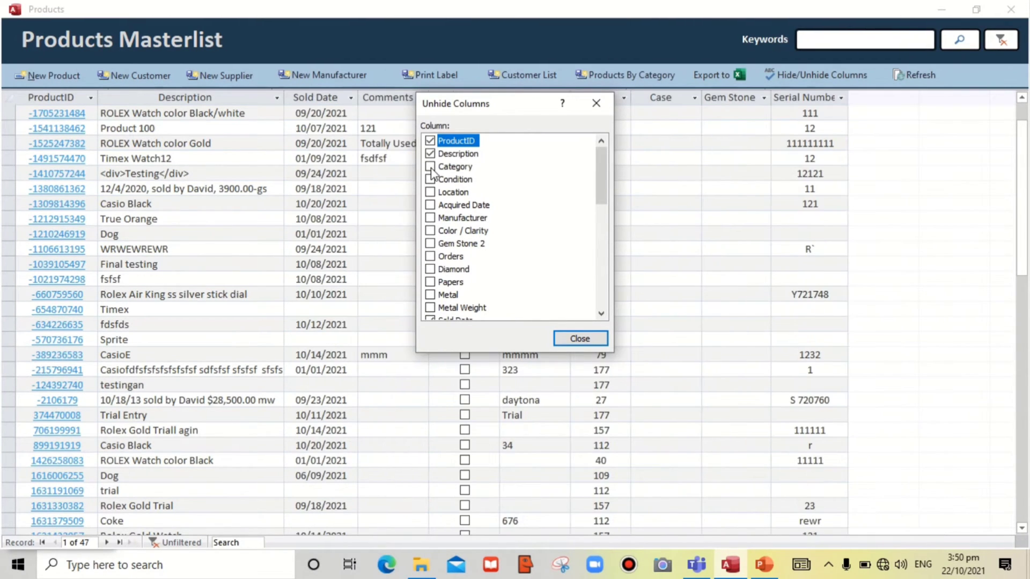
# Step: Show the Category, Condition, Location, Acquired Date, Manufacturer, Color / Clarity and Gem Stone 2 columns
pyautogui.click(430, 166)
pyautogui.click(429, 179)
pyautogui.click(430, 192)
pyautogui.click(431, 205)
pyautogui.click(430, 218)
pyautogui.click(430, 231)
pyautogui.click(430, 244)
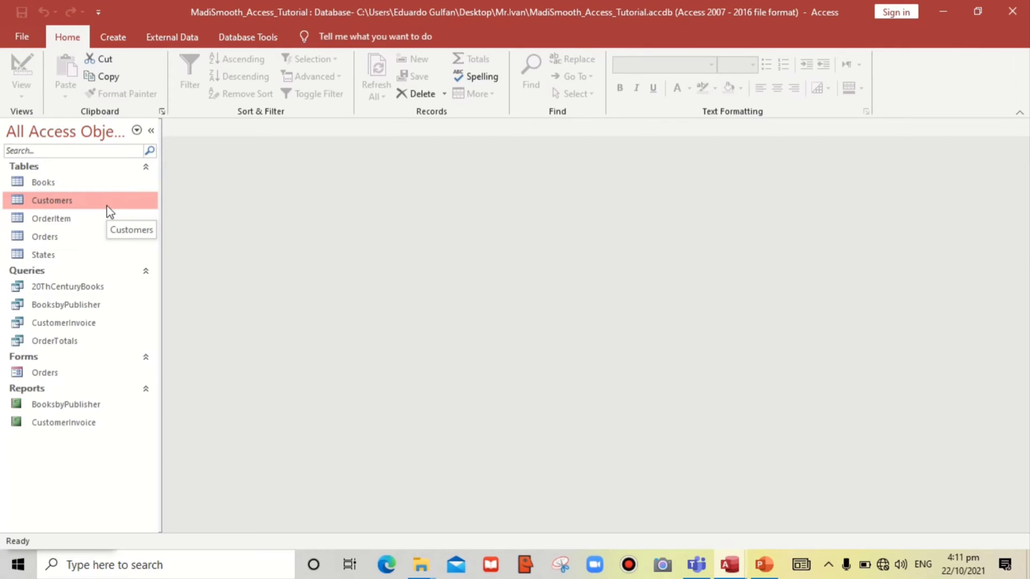
# Step: Create a Split Form for the Customers table from Create > More Forms
pyautogui.click(113, 39)
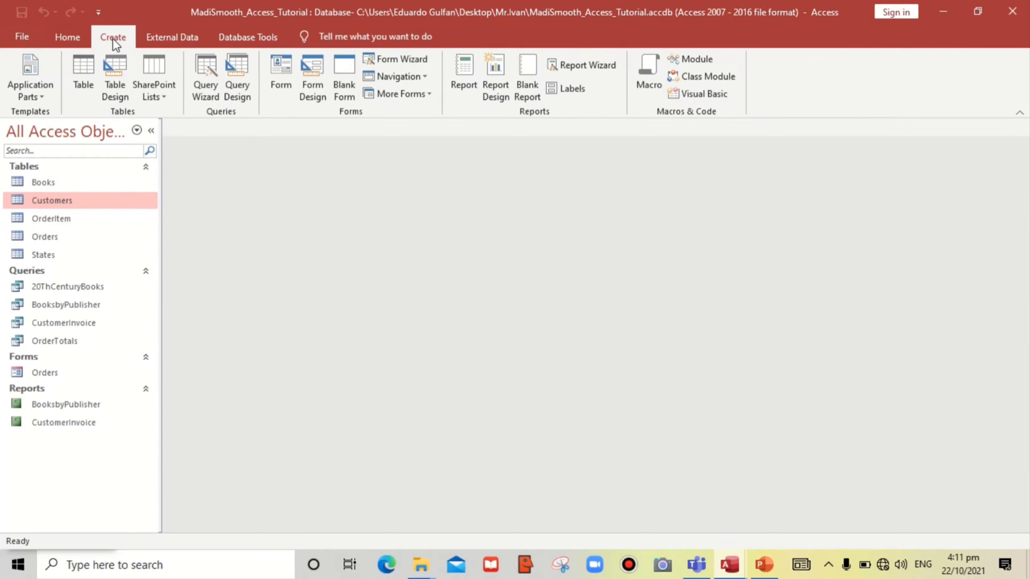
pyautogui.click(432, 94)
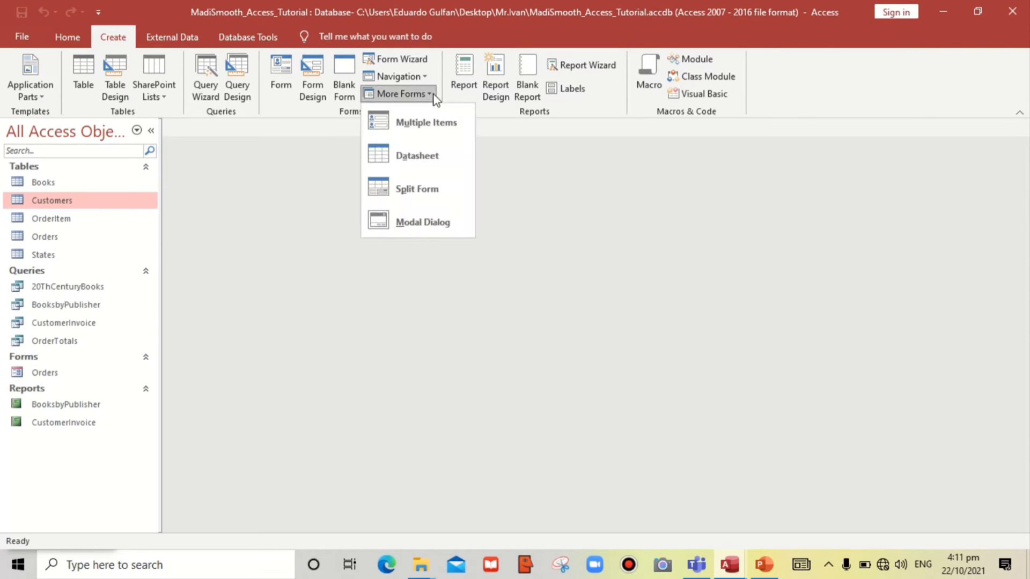
pyautogui.click(390, 193)
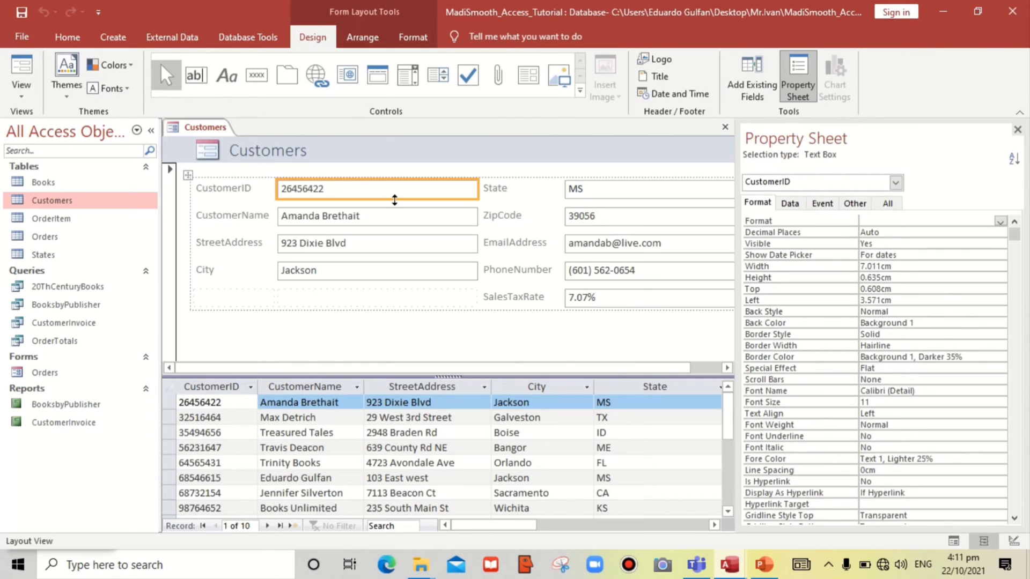
# Step: Collapse the Navigation Pane, close the Property Sheet and raise the splitter to show more datasheet rows
pyautogui.click(152, 132)
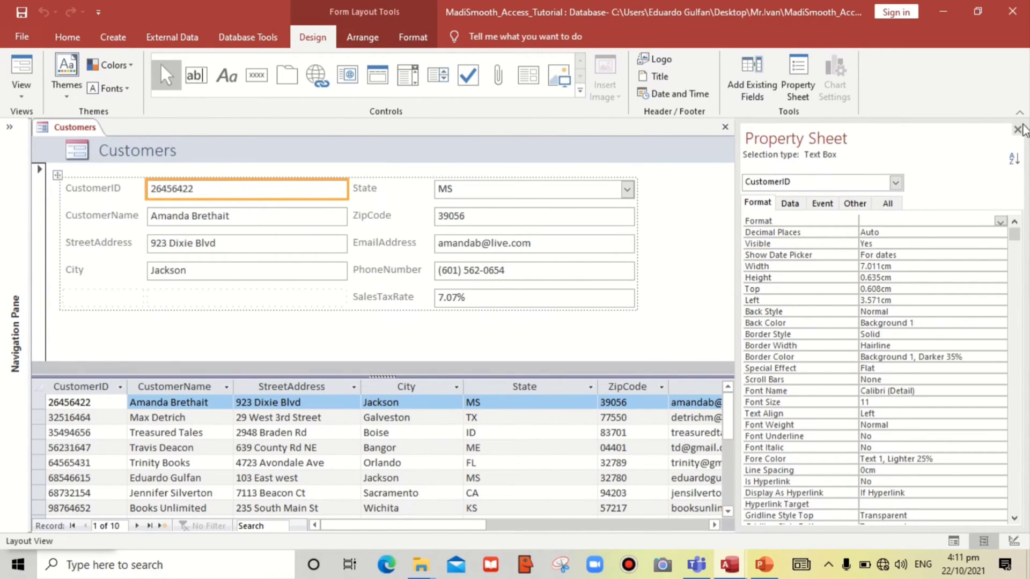
pyautogui.click(1017, 129)
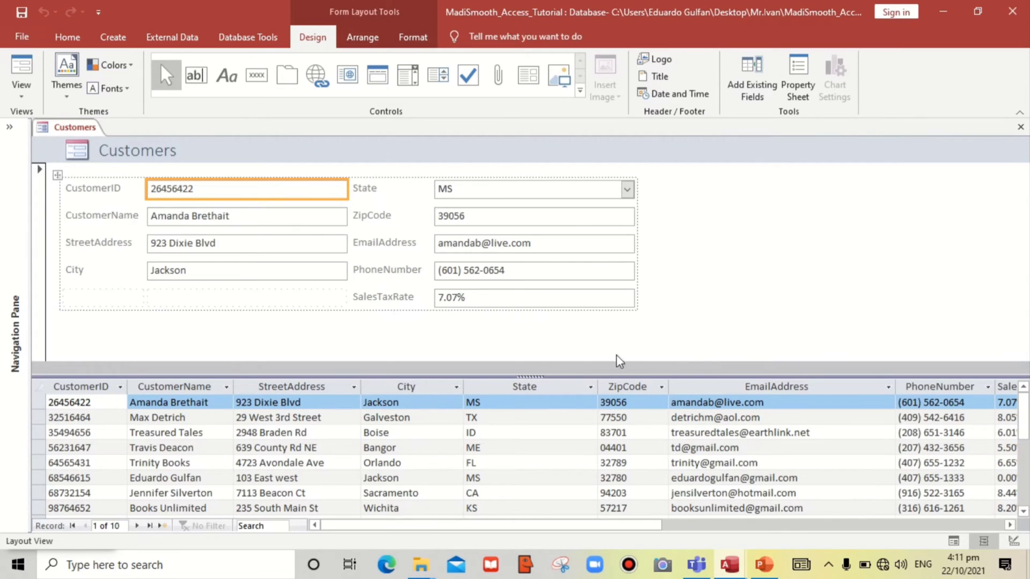
pyautogui.moveTo(531, 377); pyautogui.dragTo(543, 338)
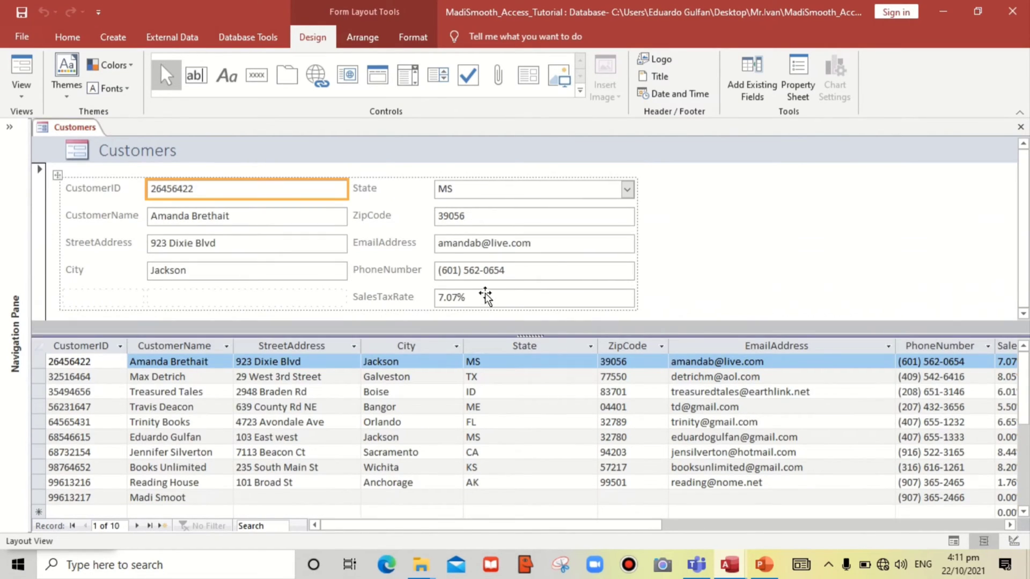
pyautogui.rightClick(434, 159)
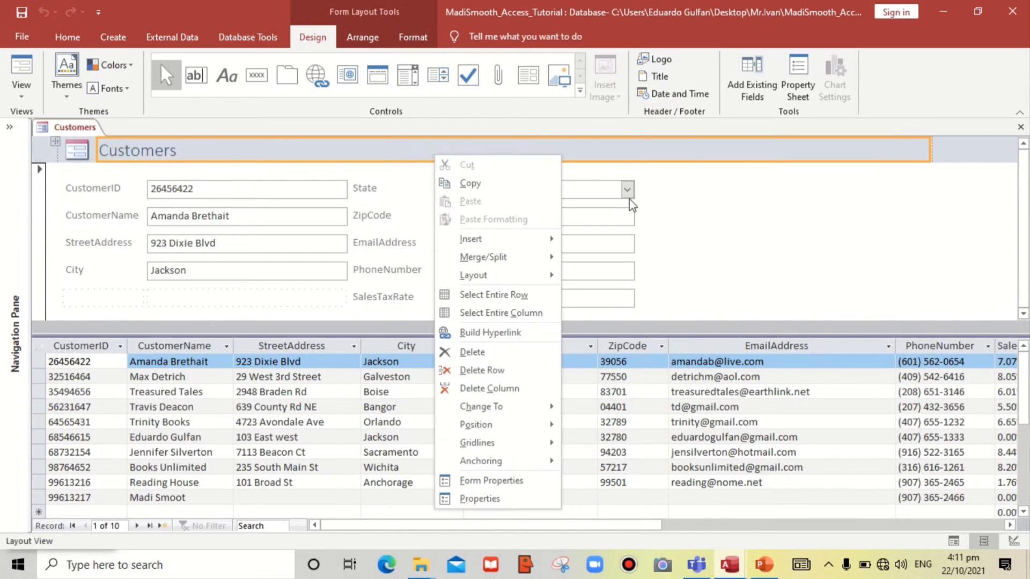
# Step: Switch the Customers form to Design View and make the Form Header section taller
pyautogui.click(699, 203)
pyautogui.rightClick(700, 206)
pyautogui.click(733, 248)
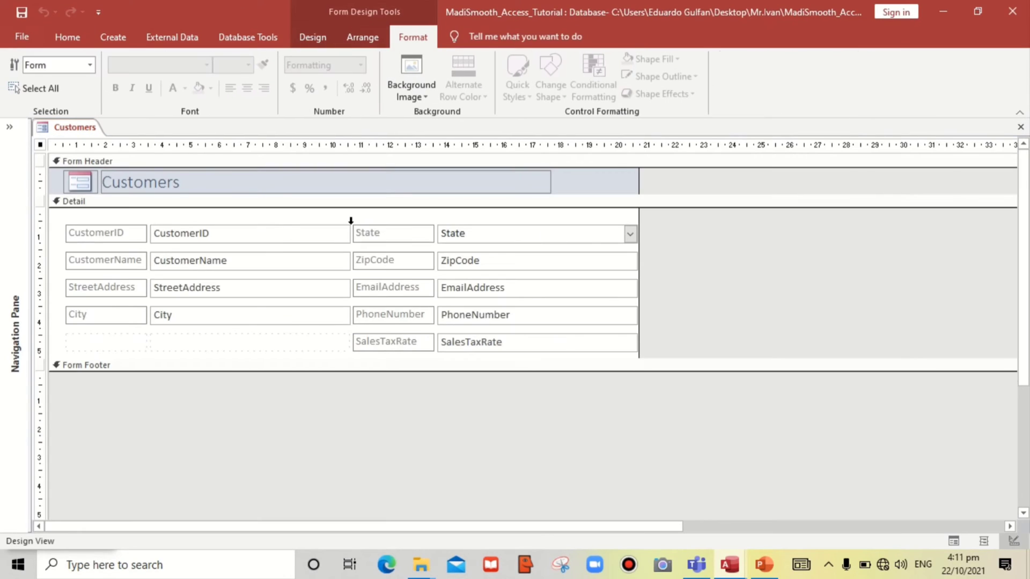
pyautogui.moveTo(384, 194); pyautogui.dragTo(382, 224)
# Step: Fill the Form Header with a dark blue background and return to Form View
pyautogui.click(361, 210)
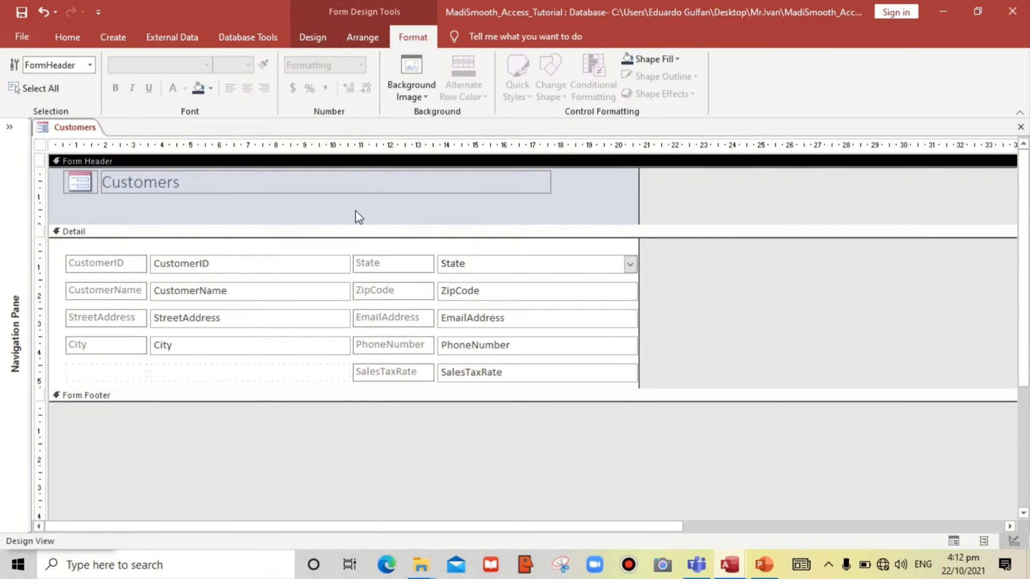
pyautogui.click(210, 206)
pyautogui.click(210, 88)
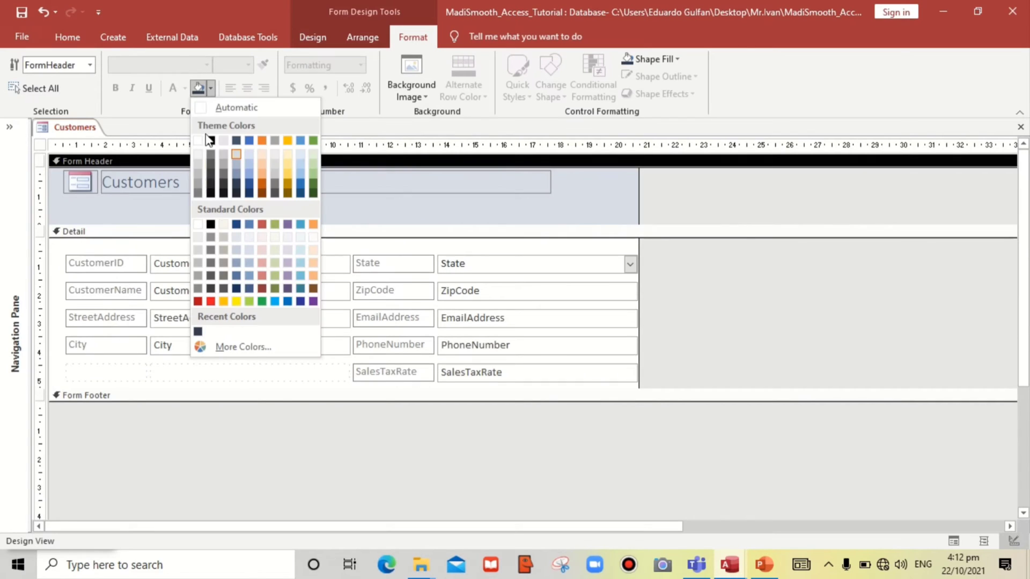
pyautogui.click(236, 193)
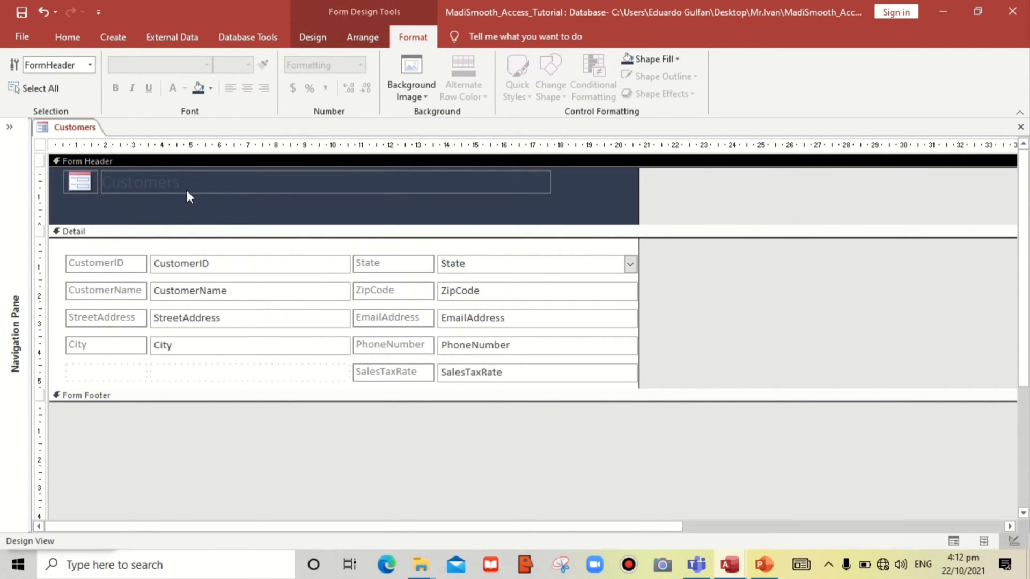
pyautogui.click(67, 36)
pyautogui.click(20, 67)
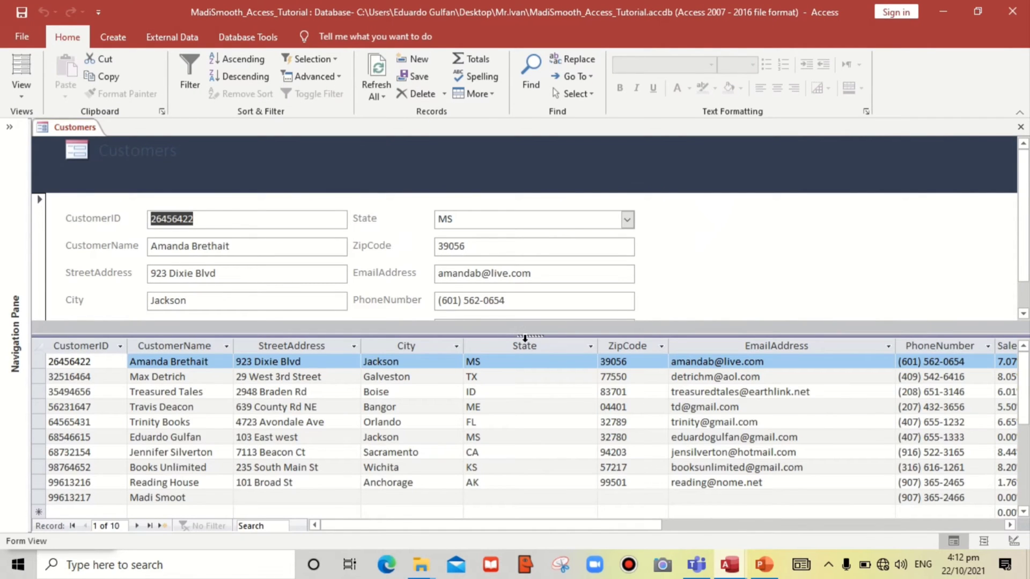
# Step: Raise the splitter up to the header so the Customers datasheet fills the form
pyautogui.moveTo(526, 335); pyautogui.dragTo(515, 192)
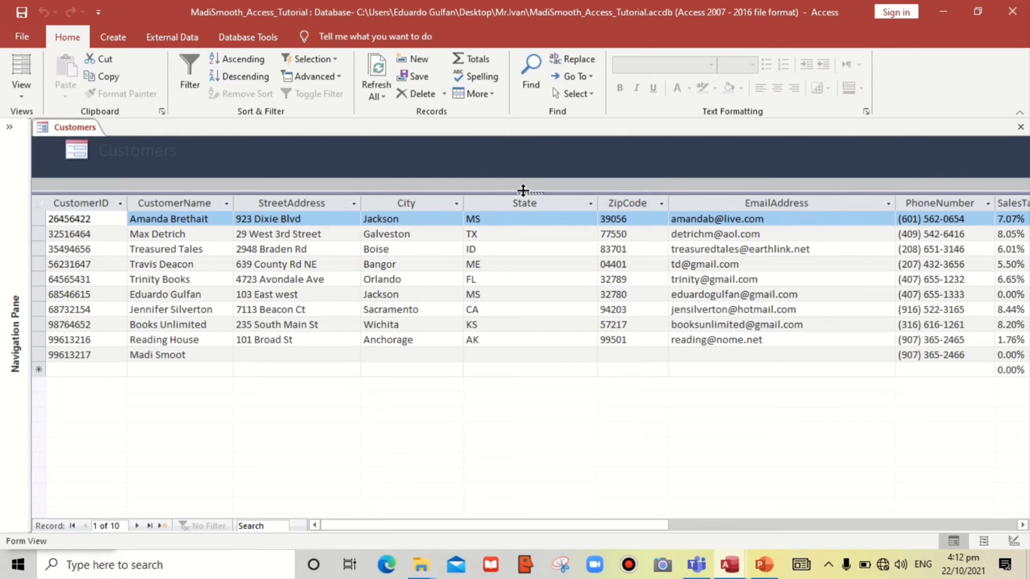
pyautogui.rightClick(407, 158)
# Step: In Design View, open the form's Property Sheet and set Record Selectors to No
pyautogui.click(466, 204)
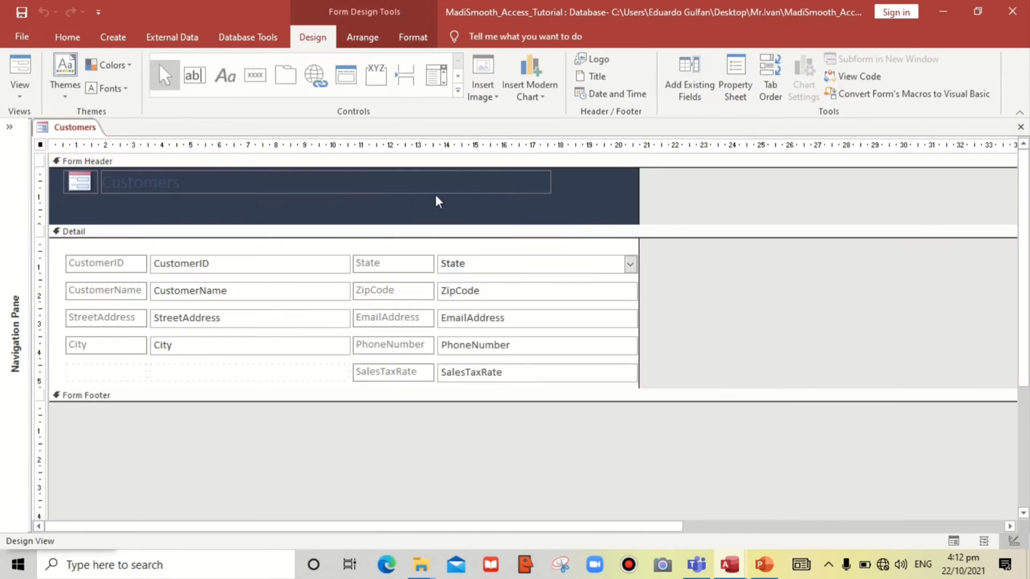
pyautogui.rightClick(41, 145)
pyautogui.click(86, 280)
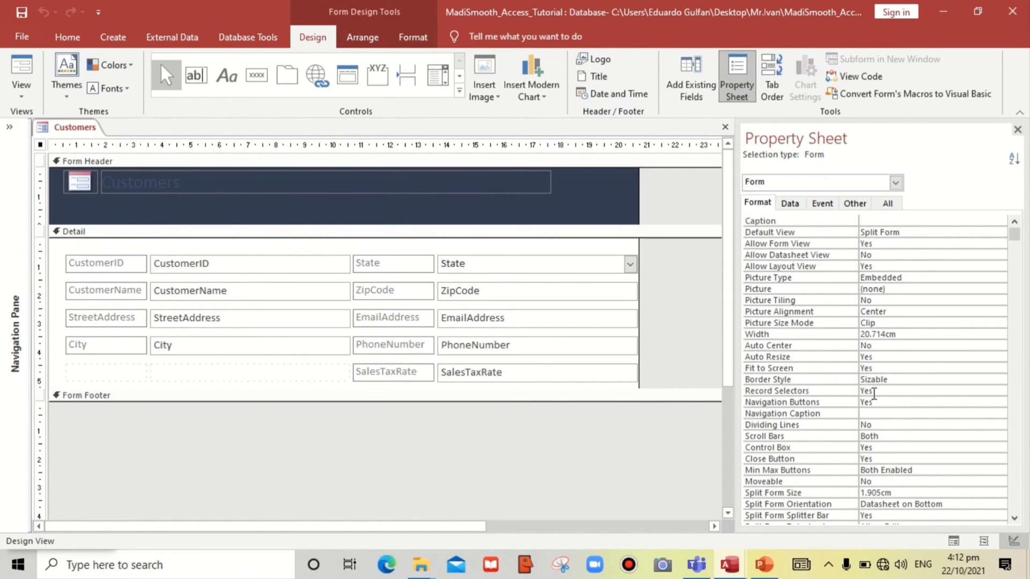
pyautogui.moveTo(874, 394)
pyautogui.mouseDown()
pyautogui.moveTo(841, 392)
pyautogui.moveTo(860, 403)
pyautogui.mouseUp()
pyautogui.write('n')
pyautogui.write('n')
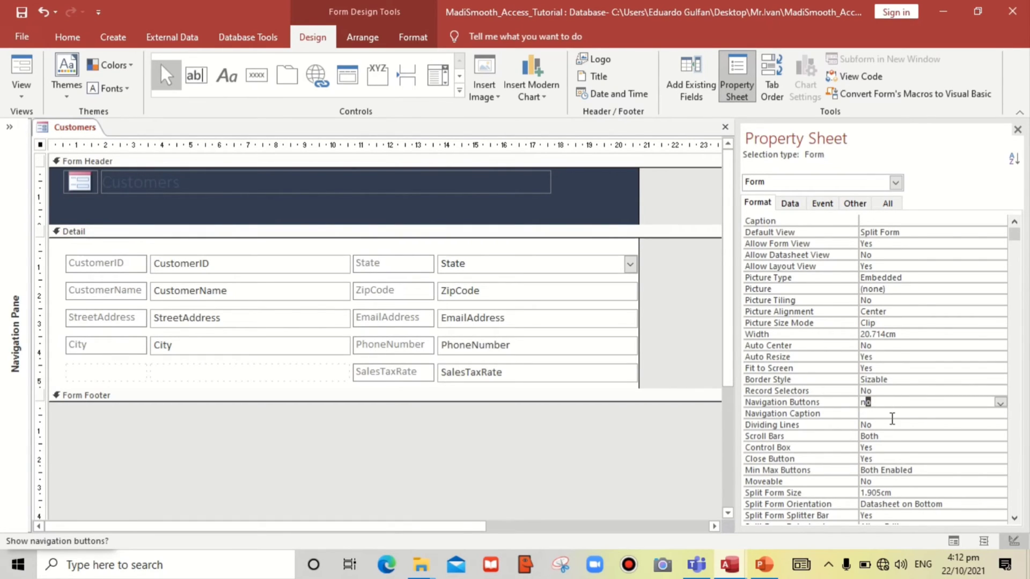
# Step: Set the form's Scroll Bars property to Neither
pyautogui.click(888, 438)
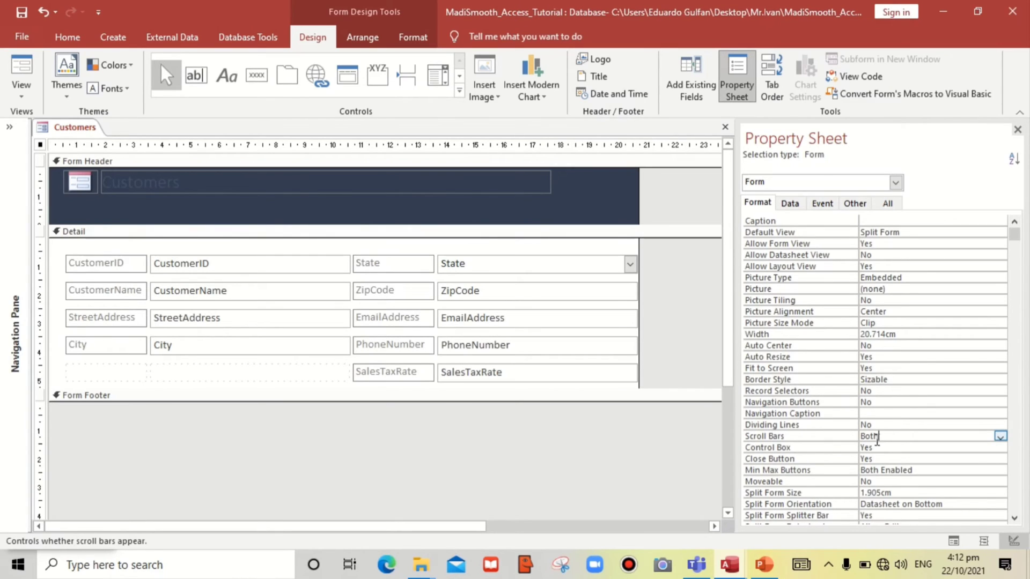
pyautogui.moveTo(879, 436); pyautogui.dragTo(856, 439)
pyautogui.write('neither')
pyautogui.click(895, 455)
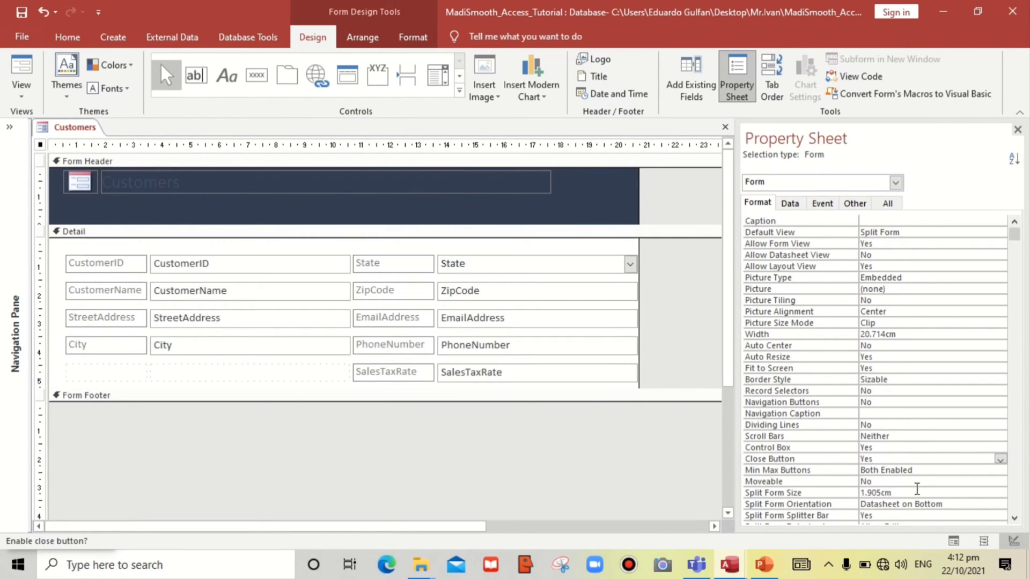
# Step: Set Split Form Splitter Bar to No and view the form in Form View
pyautogui.click(1013, 518)
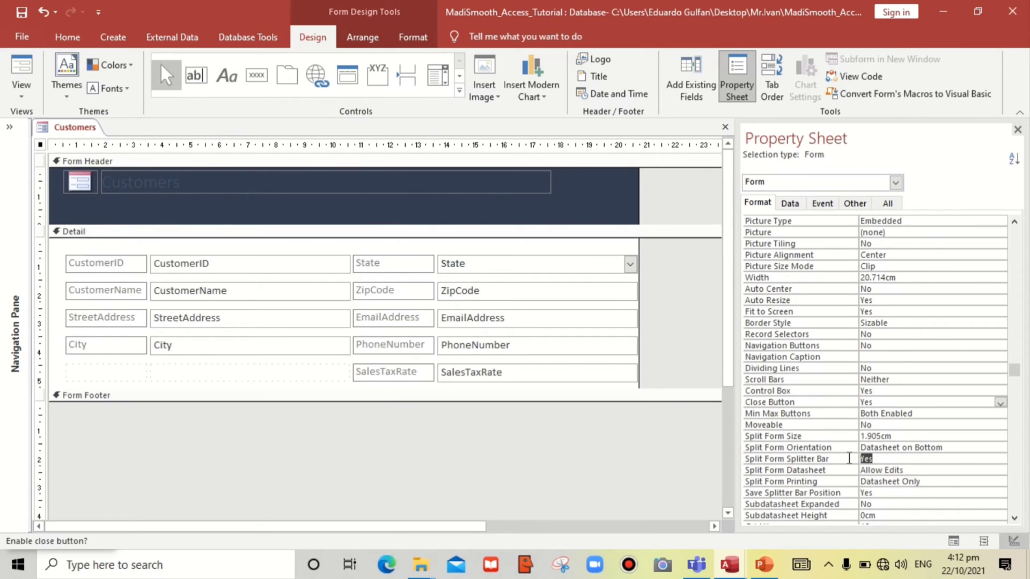
pyautogui.click(873, 458)
pyautogui.write('no')
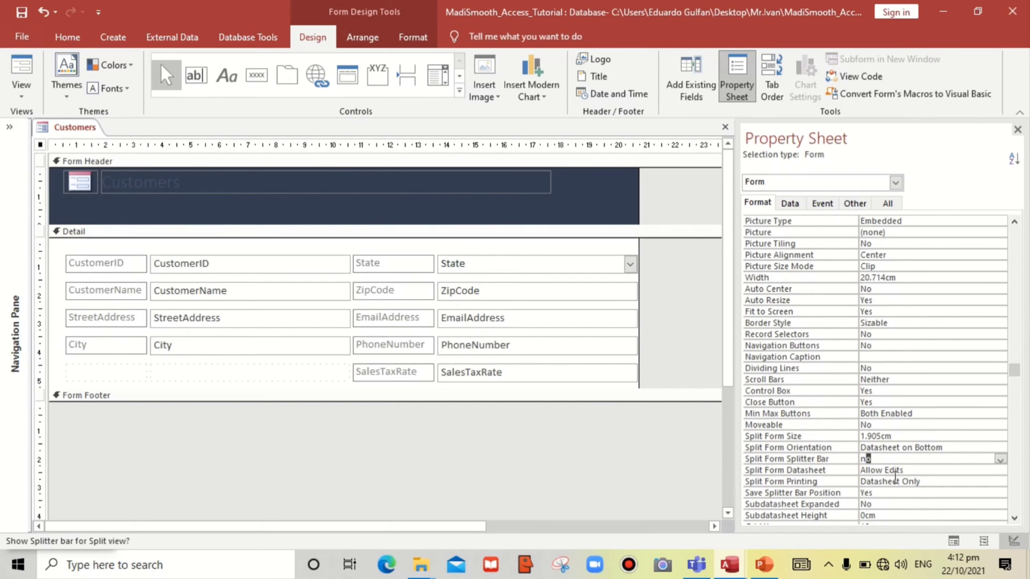
pyautogui.click(895, 480)
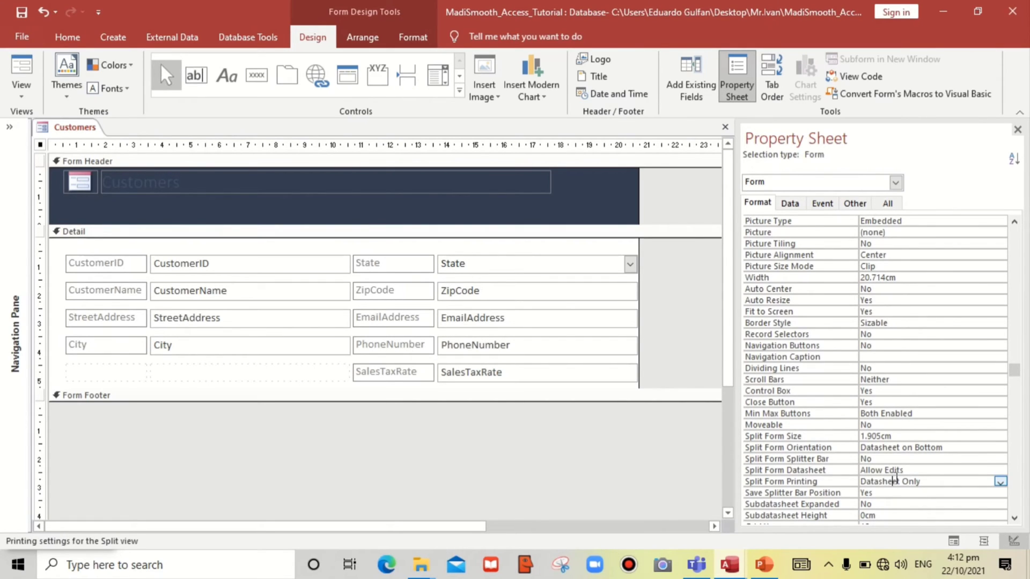
pyautogui.click(1014, 519)
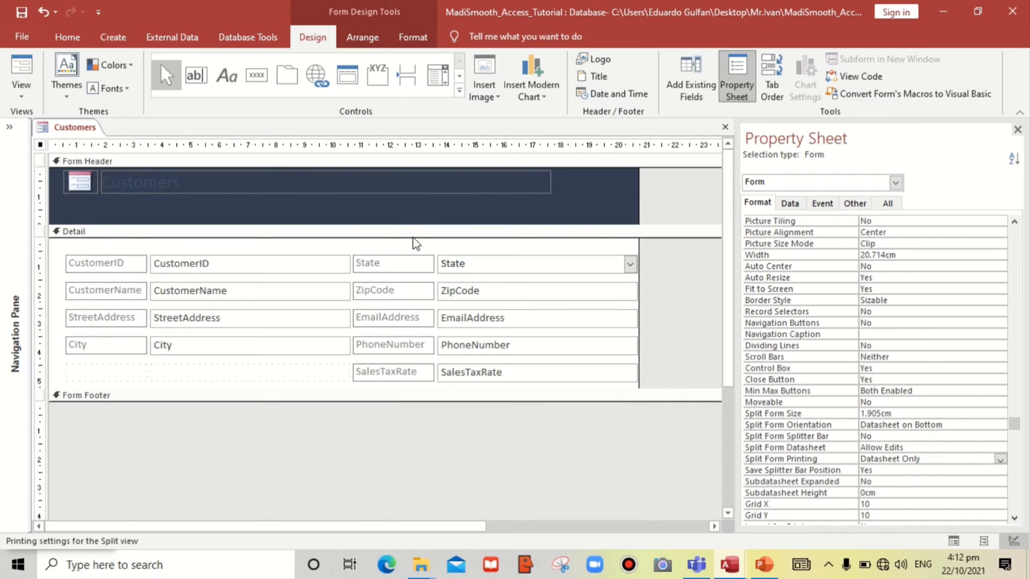
pyautogui.click(24, 74)
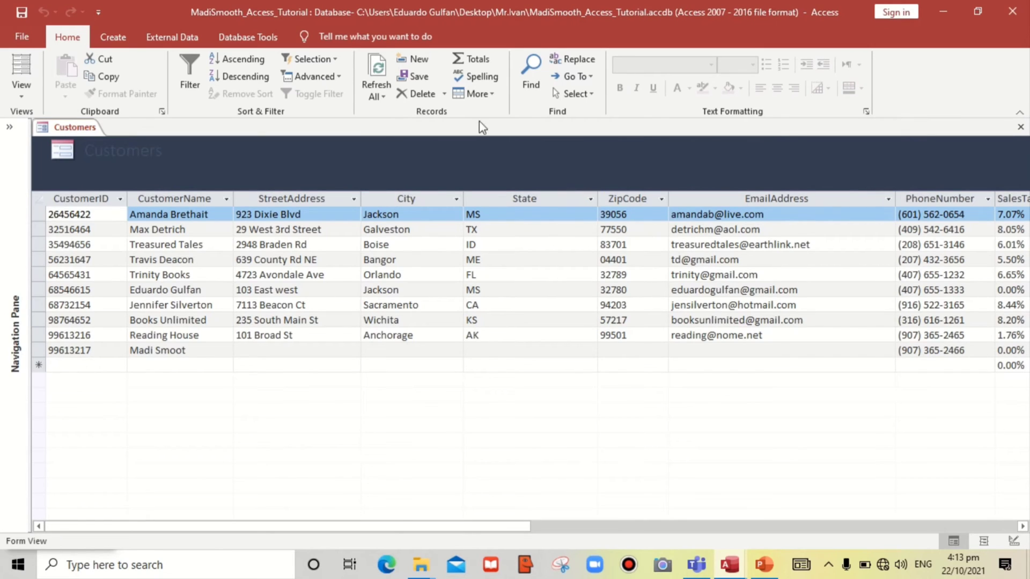
# Step: Narrow the State column so the SalesTaxRate column is fully visible
pyautogui.click(257, 272)
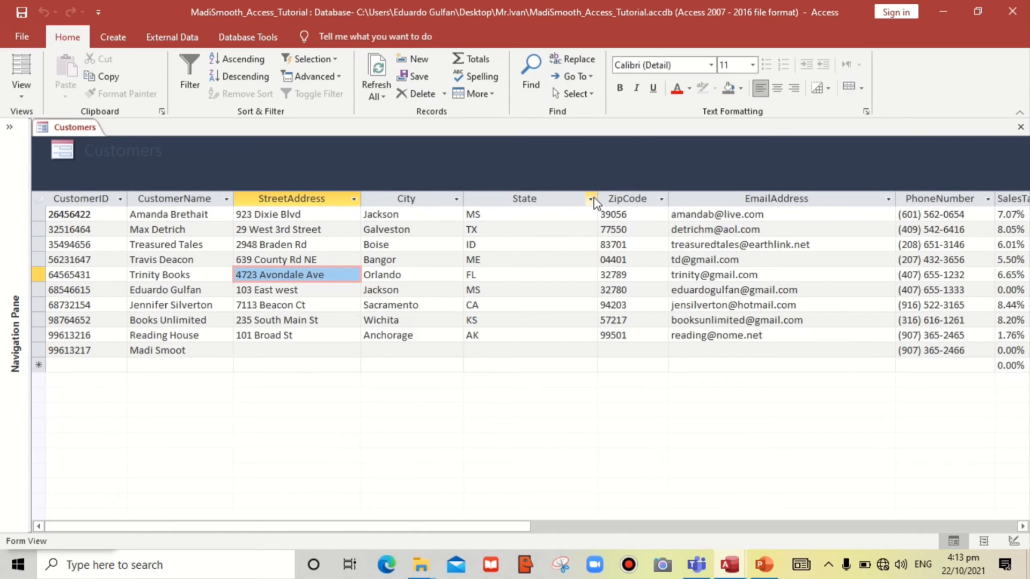
pyautogui.moveTo(598, 198); pyautogui.dragTo(548, 199)
pyautogui.rightClick(360, 171)
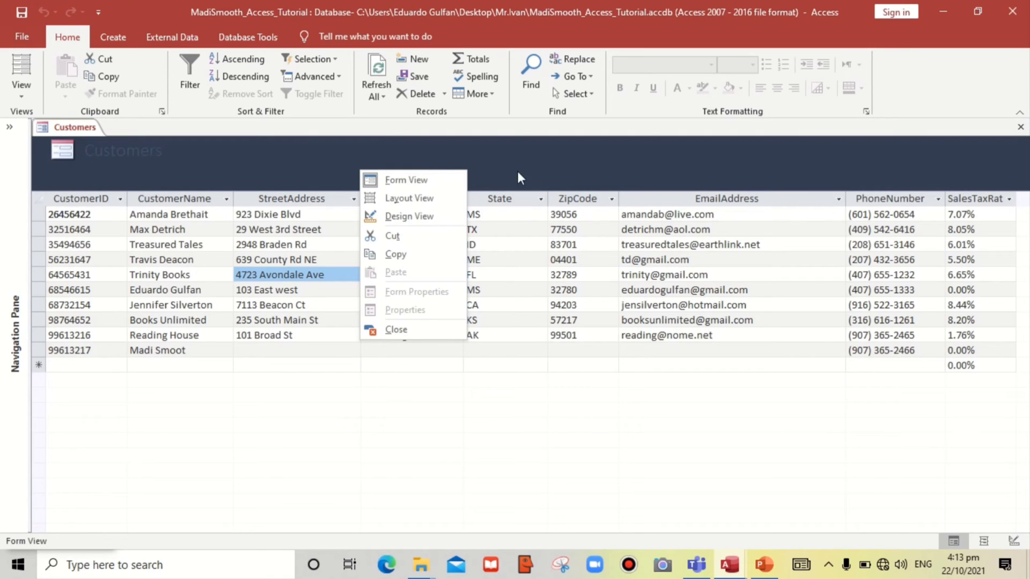
# Step: In Design View, place a command button in the form header without the wizard and widen it
pyautogui.click(416, 216)
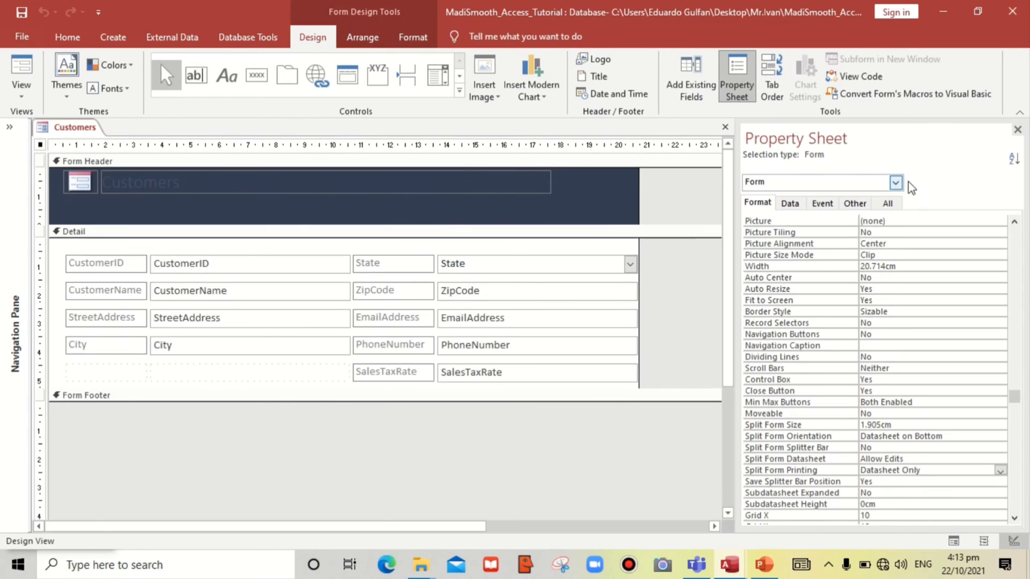
pyautogui.click(1017, 129)
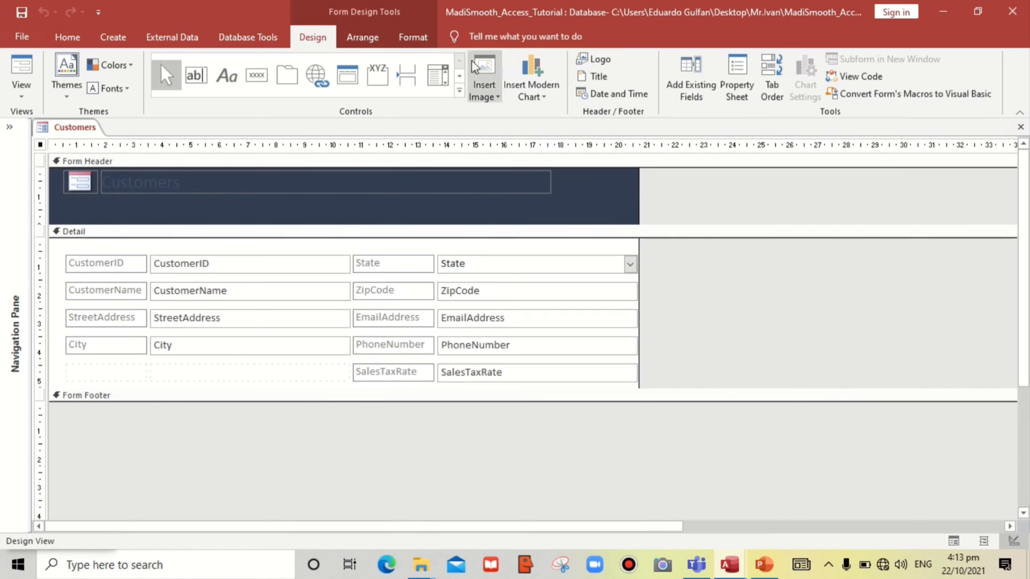
pyautogui.click(260, 78)
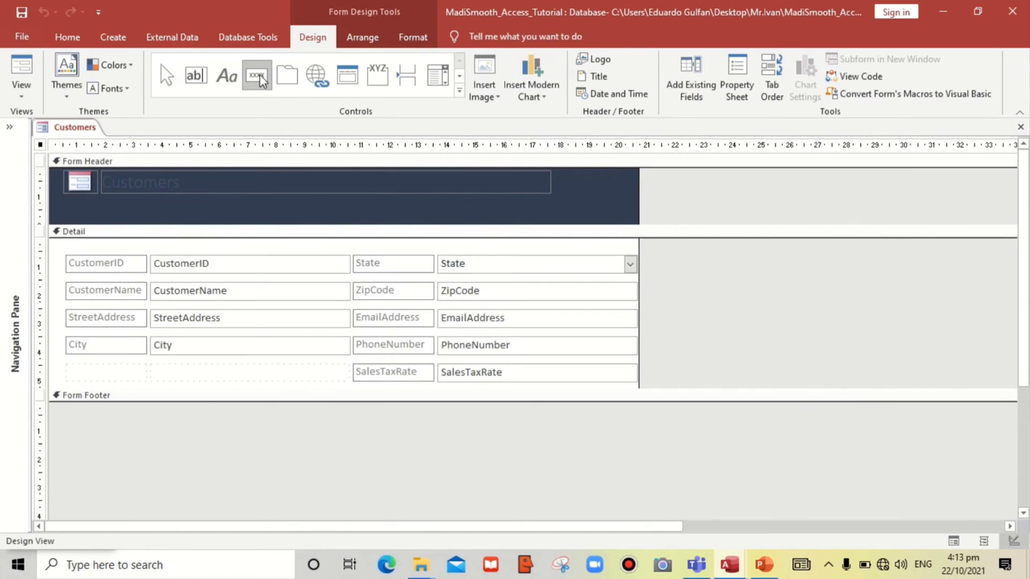
pyautogui.click(537, 198)
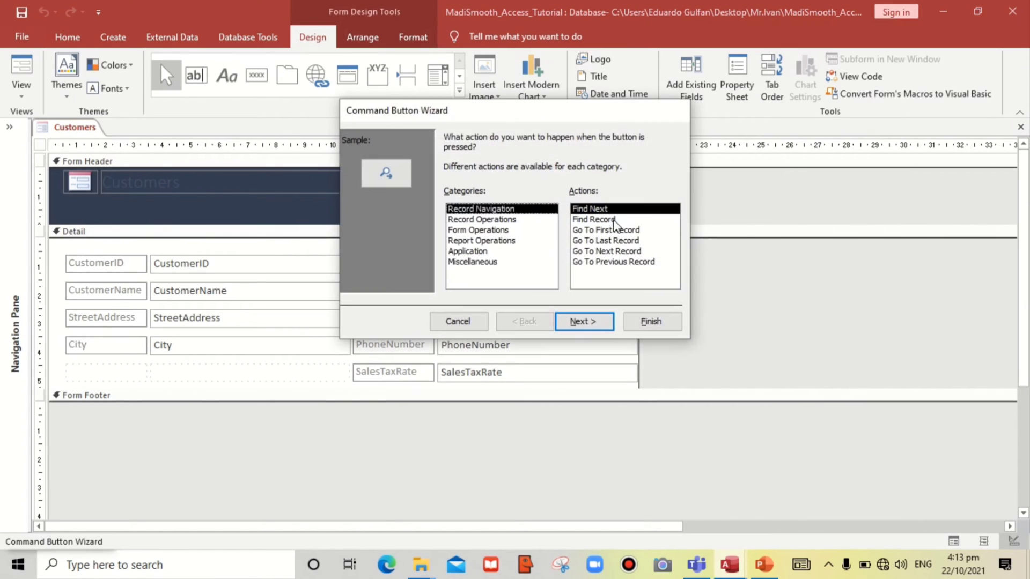
pyautogui.press('Escape')
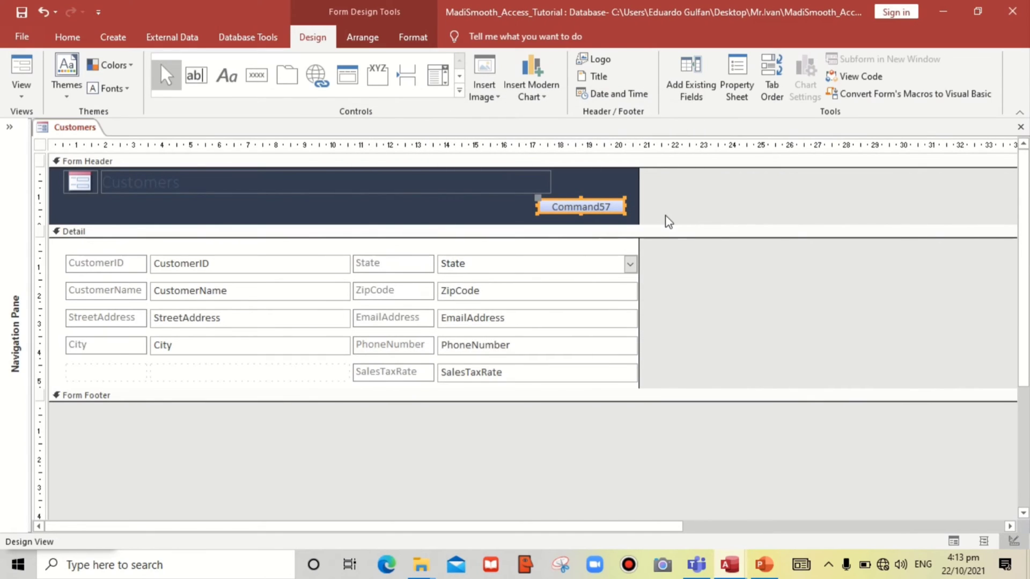
pyautogui.moveTo(537, 214); pyautogui.dragTo(532, 217)
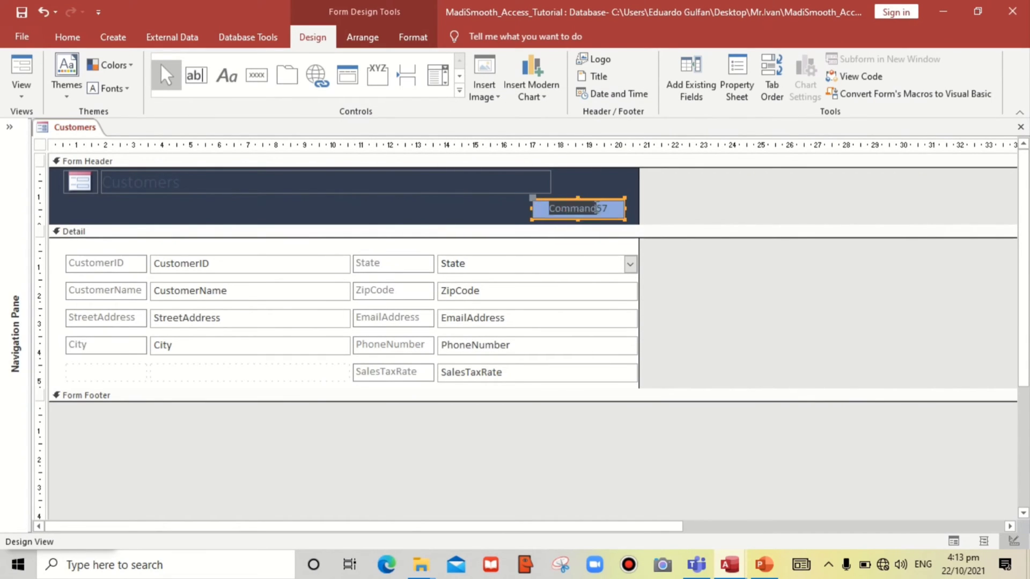
# Step: Caption the new button 'Hide / Unhide'
pyautogui.doubleClick(614, 209)
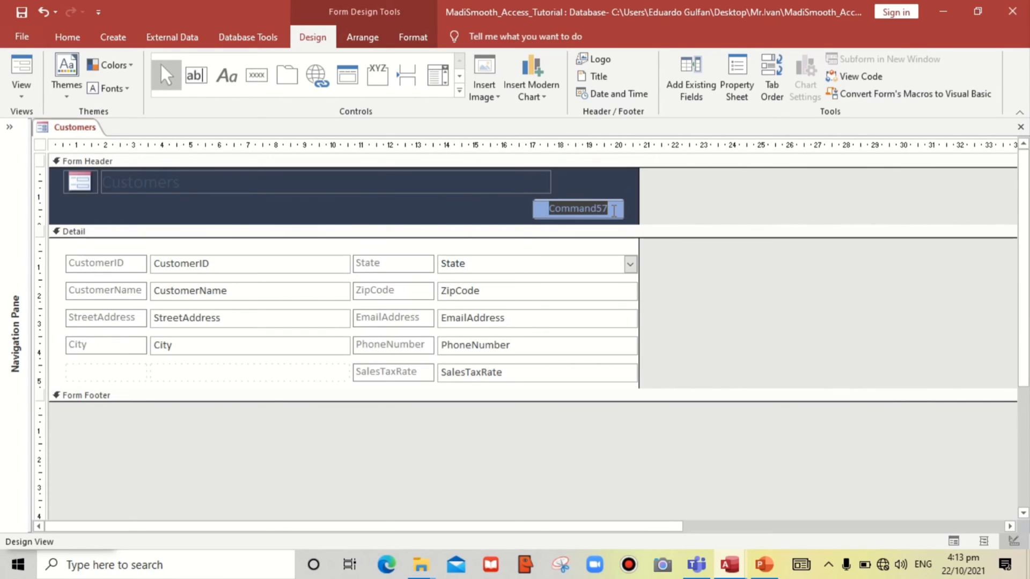
pyautogui.write('Hide /')
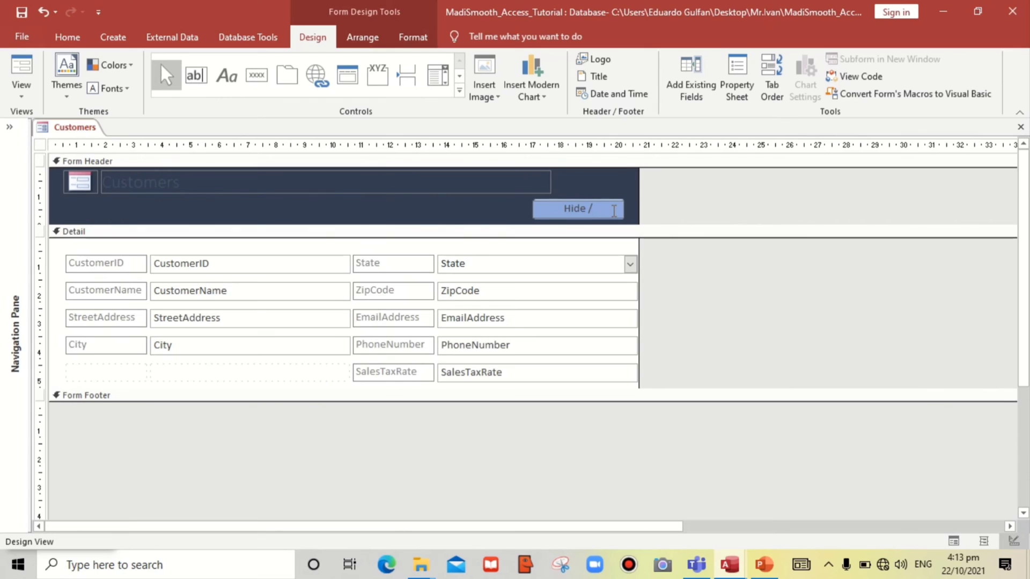
pyautogui.write(' Unhide')
pyautogui.click(671, 203)
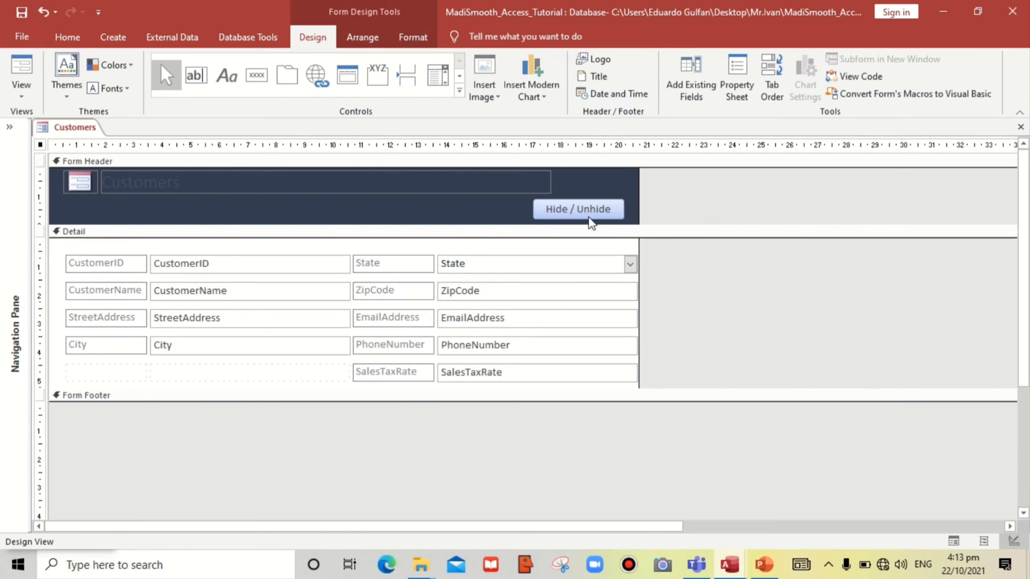
pyautogui.click(584, 207)
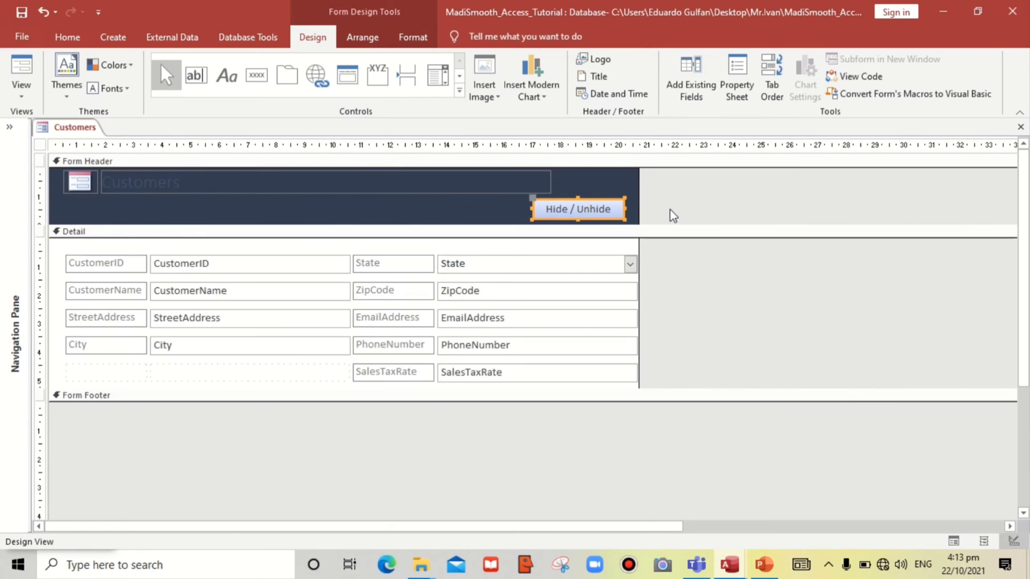
pyautogui.click(598, 211)
pyautogui.click(651, 213)
# Step: Build the Hide / Unhide button's On Click event with the Macro Builder
pyautogui.rightClick(610, 213)
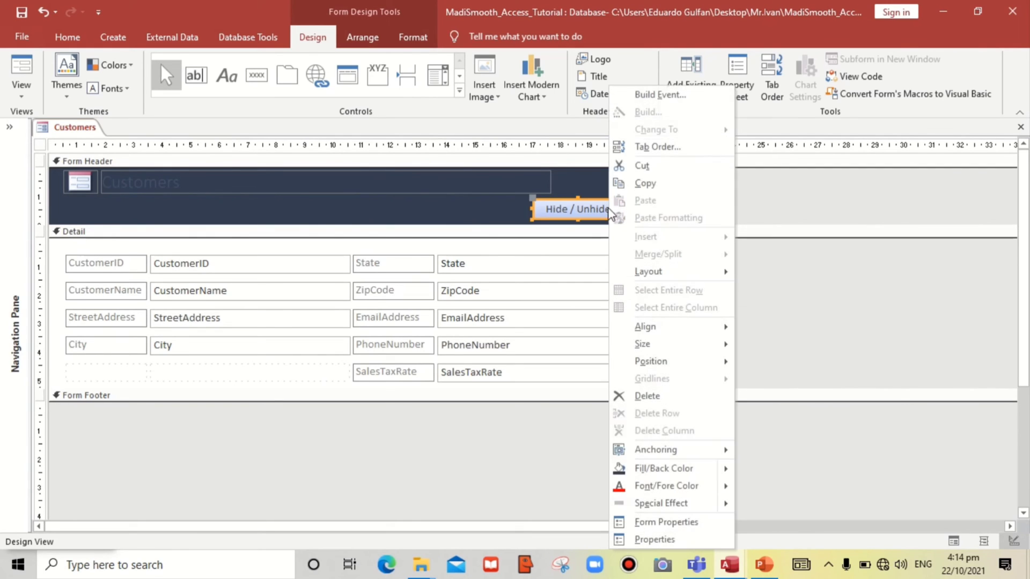
pyautogui.click(654, 539)
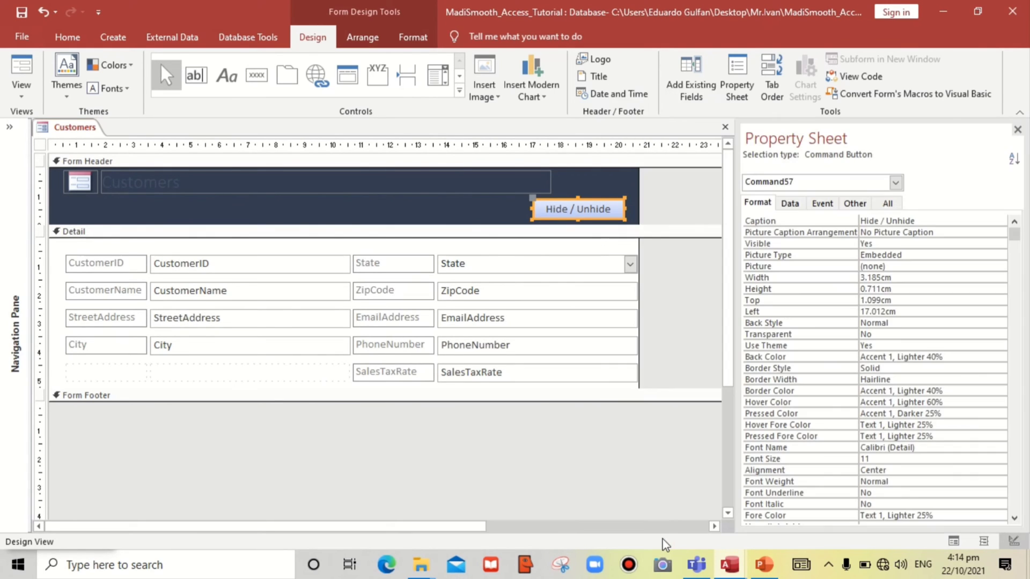
pyautogui.click(820, 204)
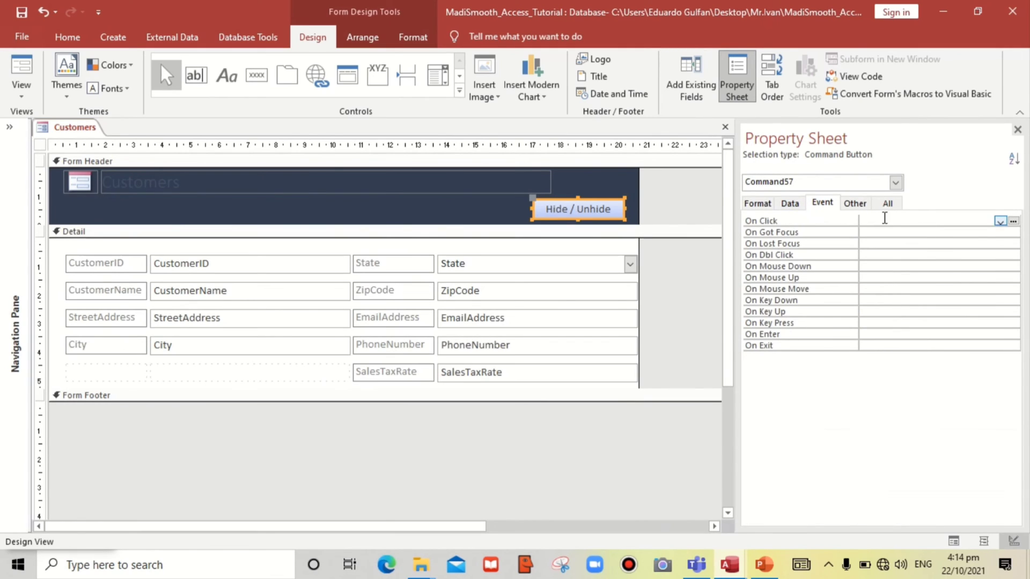
pyautogui.click(882, 220)
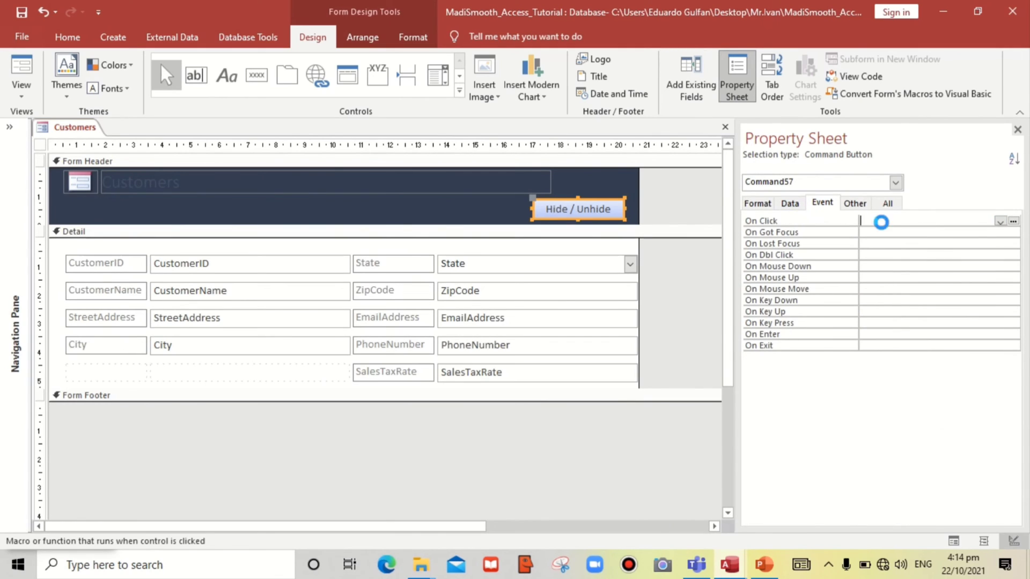
pyautogui.click(1013, 221)
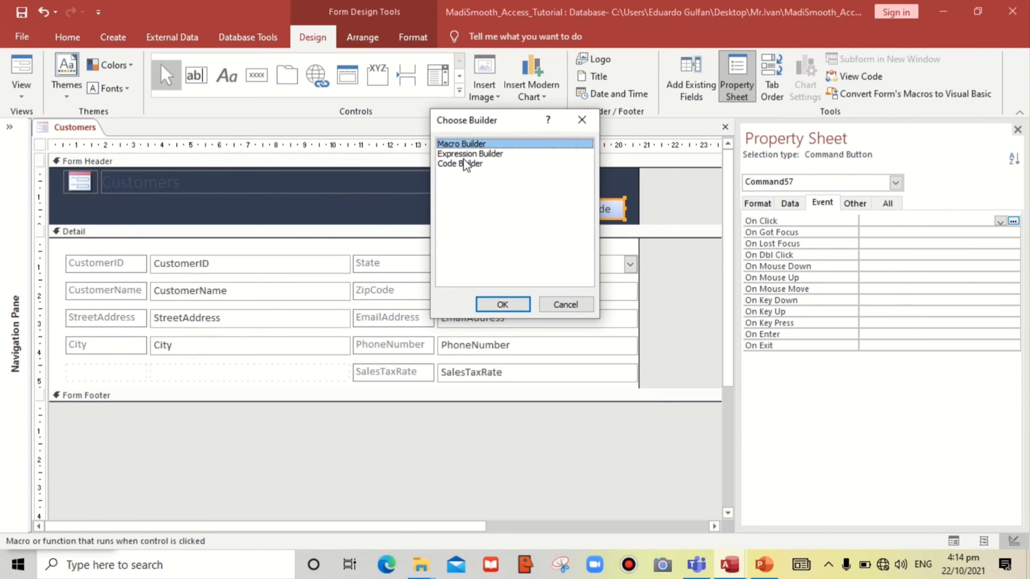
pyautogui.click(494, 305)
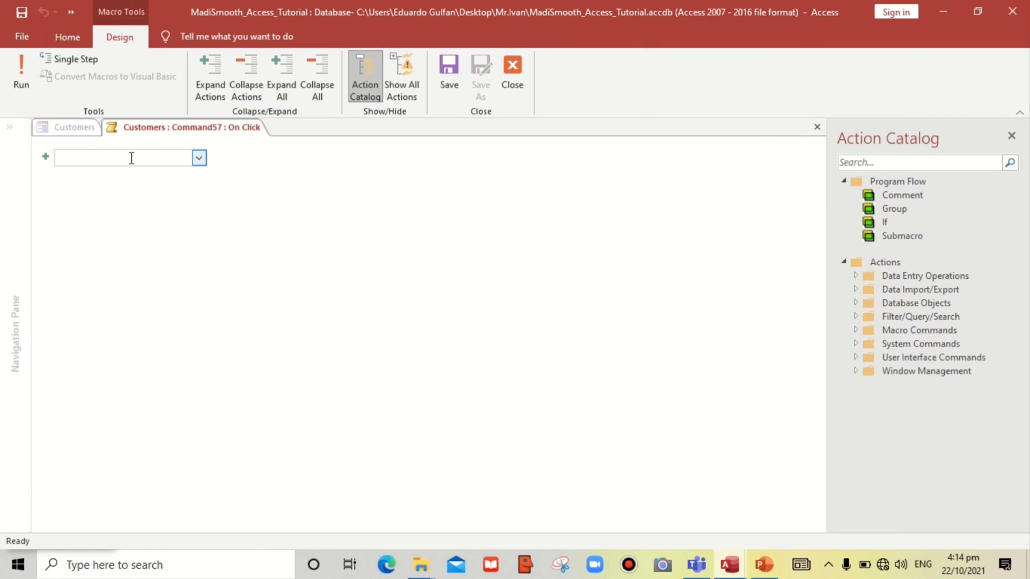
# Step: Add a RunMenuCommand action using the UnhideColumns command to the On Click macro
pyautogui.write('Run')
pyautogui.write('MenuCommand')
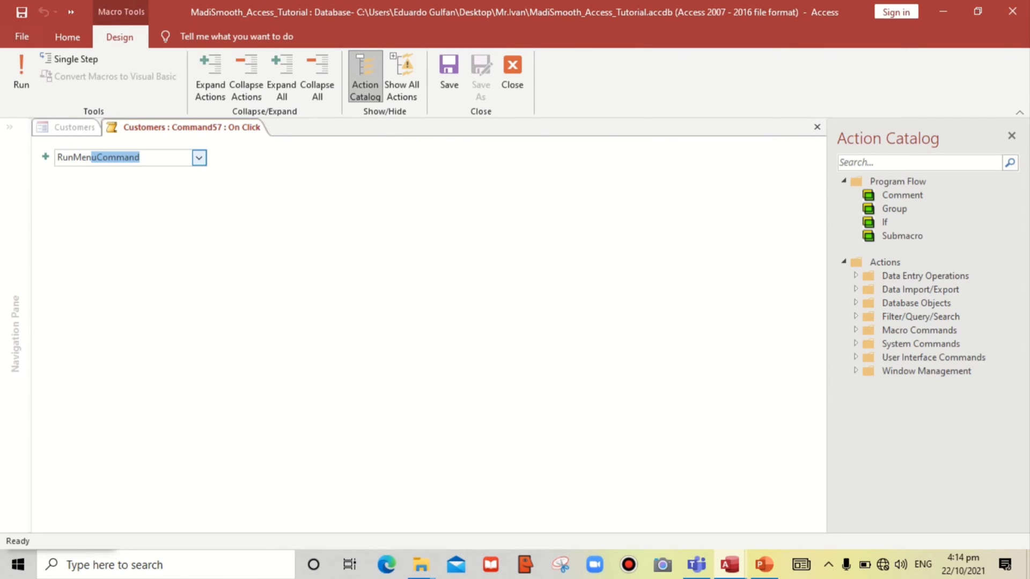
pyautogui.press('Return')
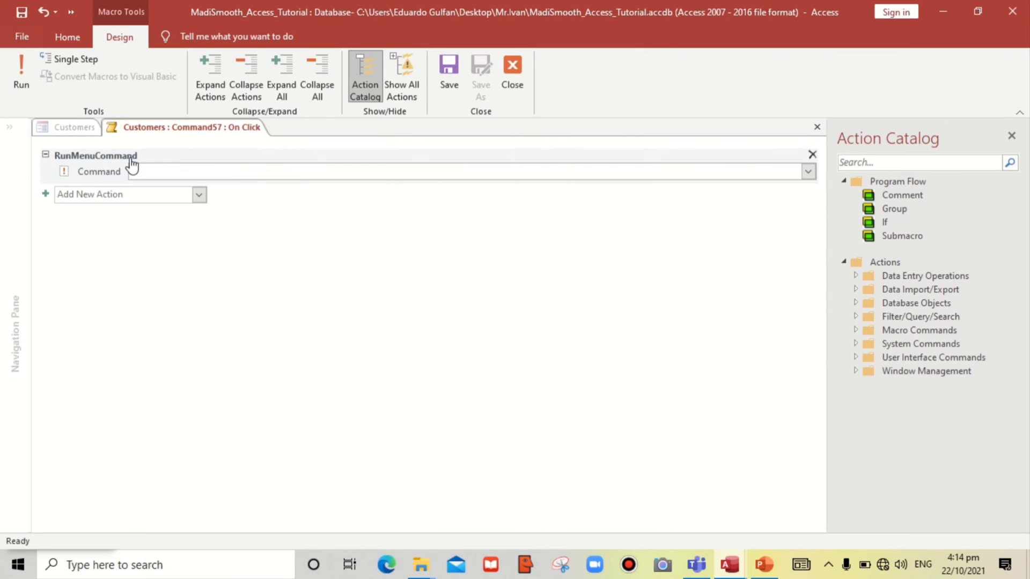
pyautogui.write('UnhideColumns')
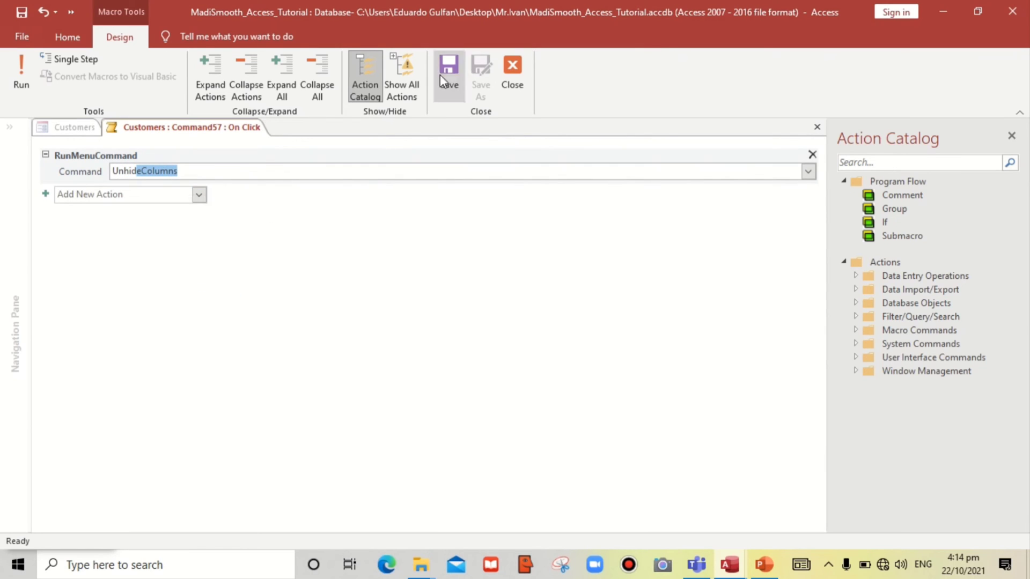
# Step: Close the macro, preview the Customers form in Form View, then return to Design View
pyautogui.click(511, 69)
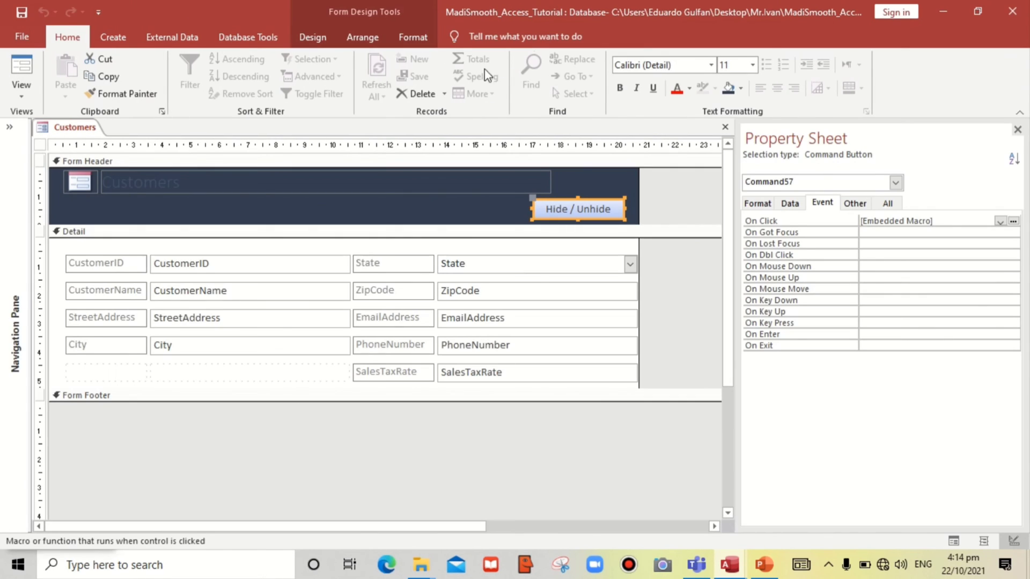
pyautogui.click(26, 62)
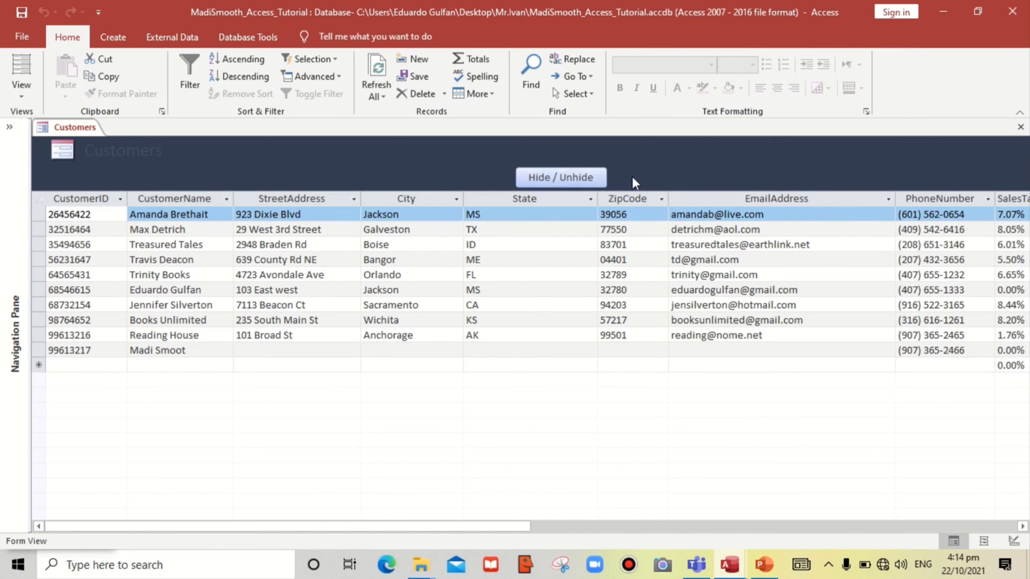
pyautogui.rightClick(633, 157)
pyautogui.click(639, 200)
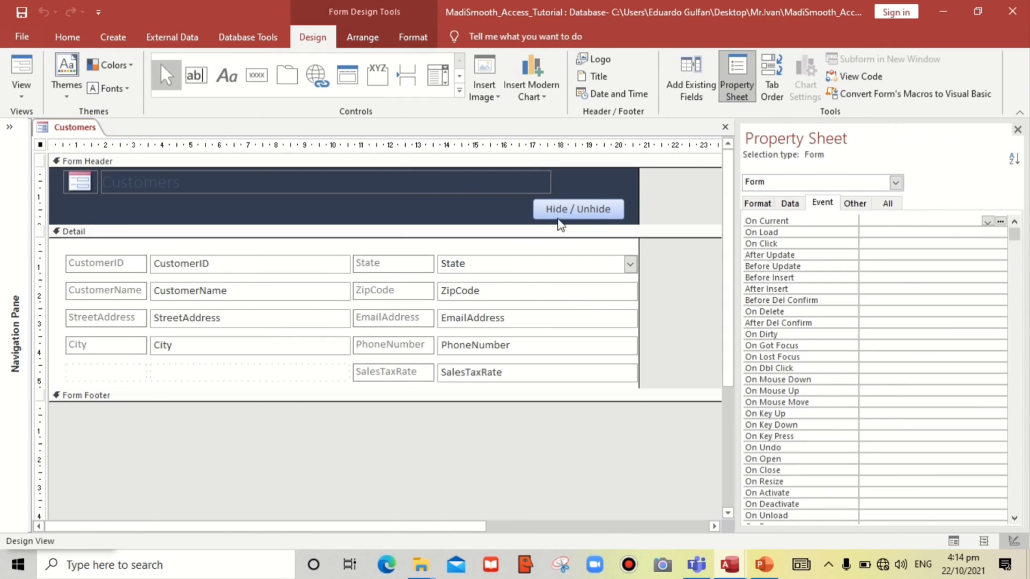
# Step: Anchor the Hide / Unhide button to Top Right, then deselect it
pyautogui.click(586, 211)
pyautogui.rightClick(586, 211)
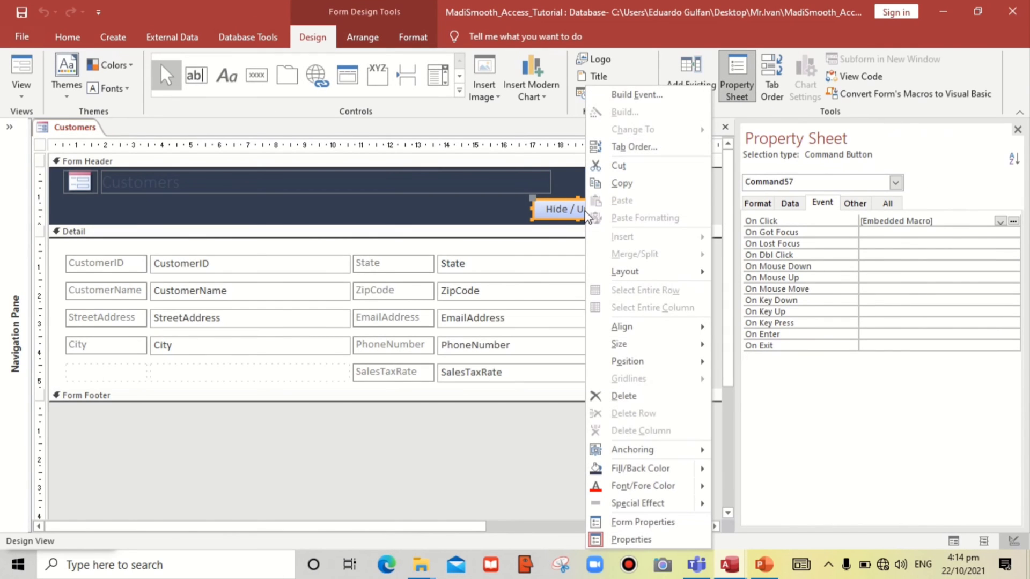
pyautogui.moveTo(652, 453)
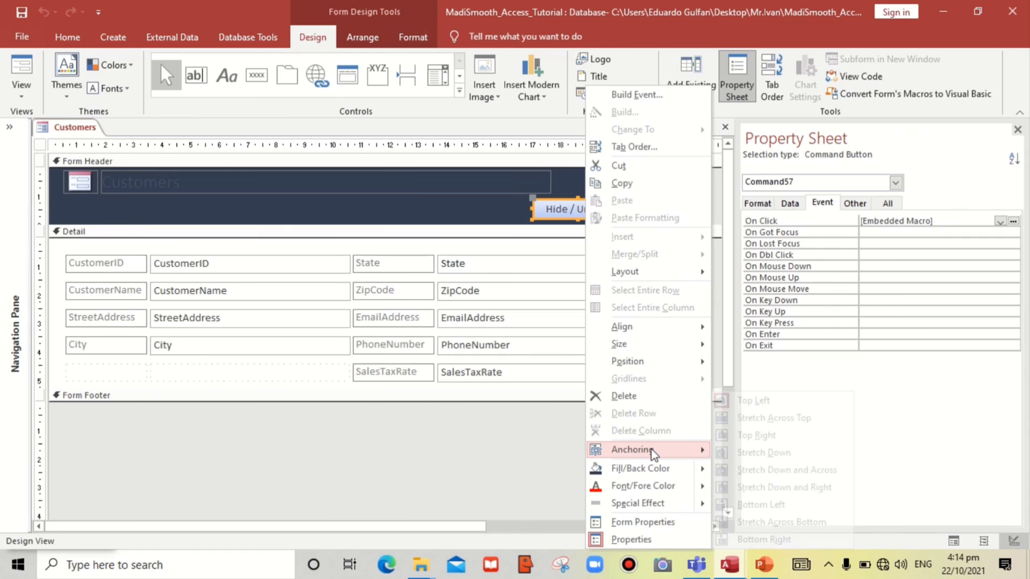
pyautogui.click(749, 439)
pyautogui.click(656, 207)
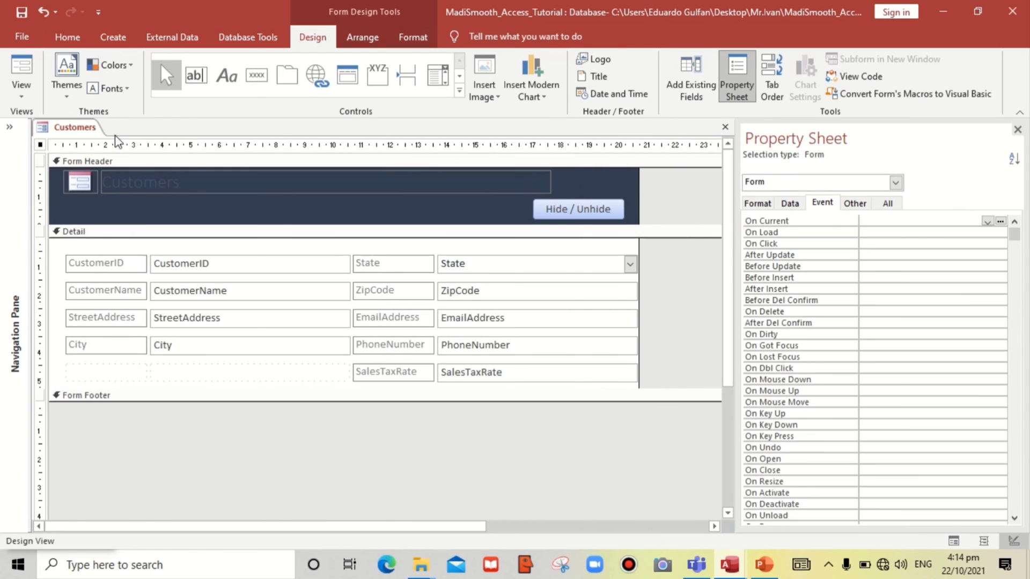
# Step: In Form View, open Unhide Columns with Hide / Unhide, move it aside, and hide CustomerID
pyautogui.click(22, 70)
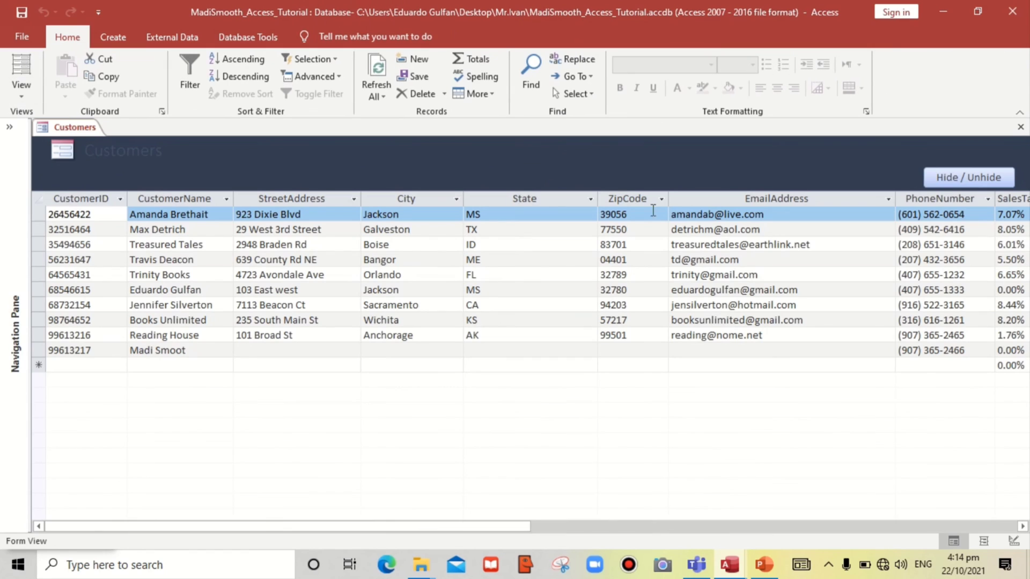
pyautogui.click(947, 177)
pyautogui.moveTo(496, 127); pyautogui.dragTo(632, 219)
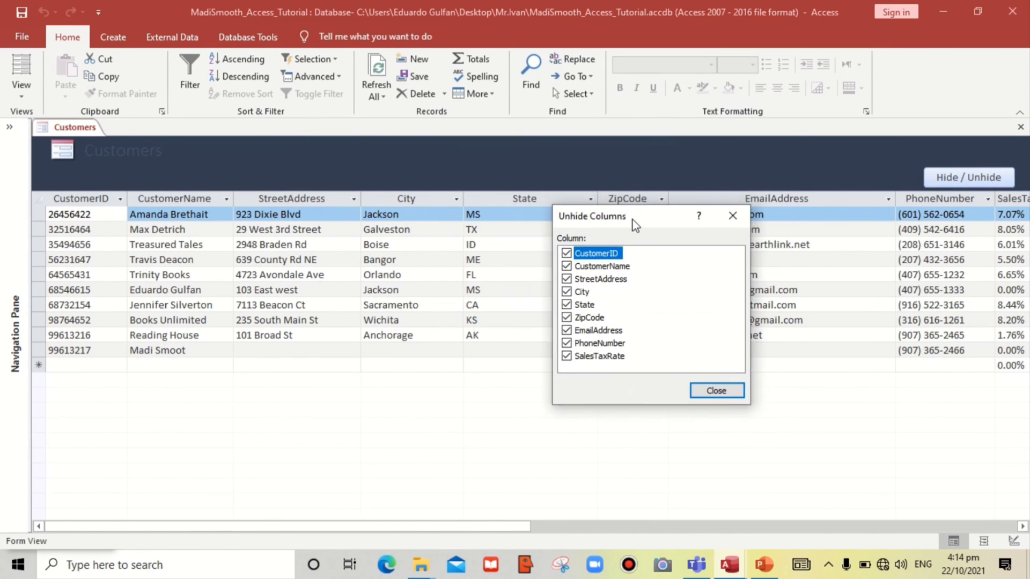
pyautogui.click(567, 255)
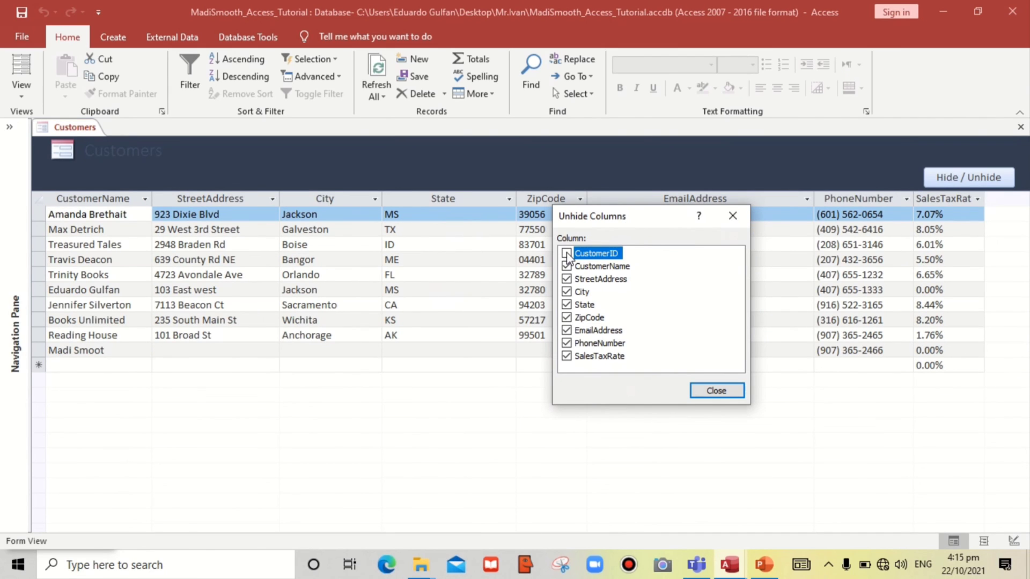
# Step: Hide SalesTaxRate, PhoneNumber, EmailAddress and ZipCode, then show all four again
pyautogui.click(588, 358)
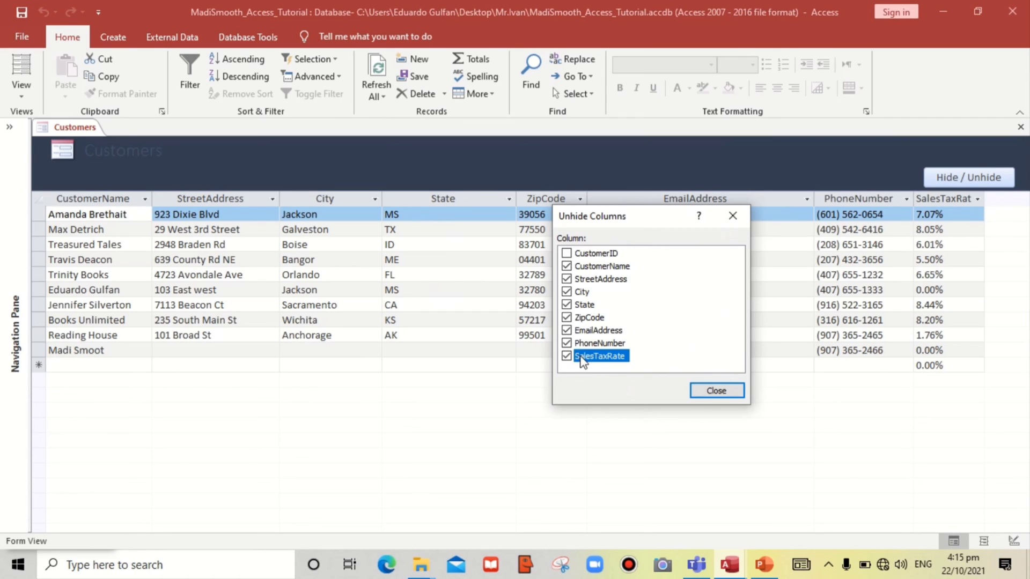
pyautogui.click(566, 356)
pyautogui.click(566, 343)
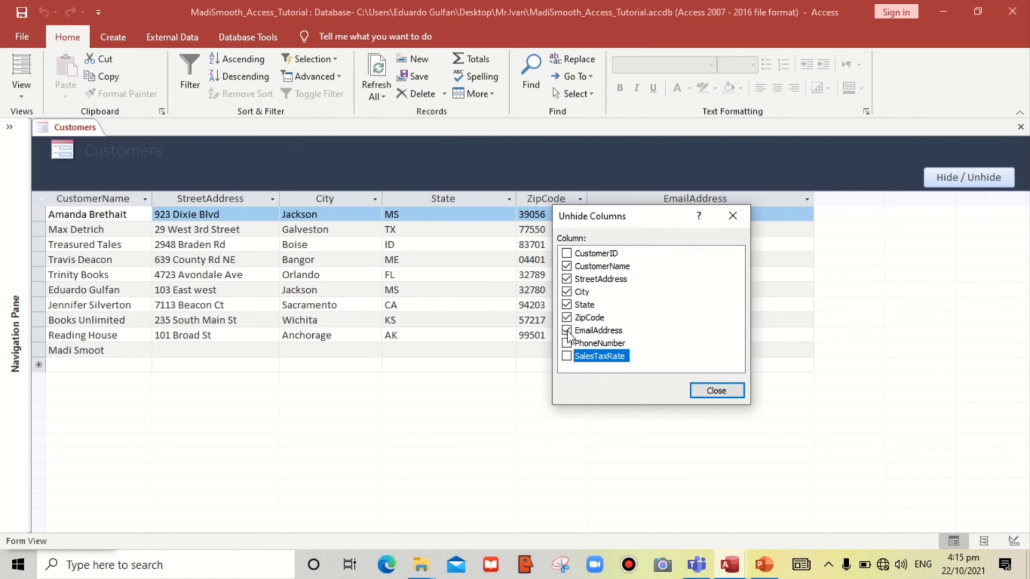
pyautogui.click(566, 330)
pyautogui.click(566, 318)
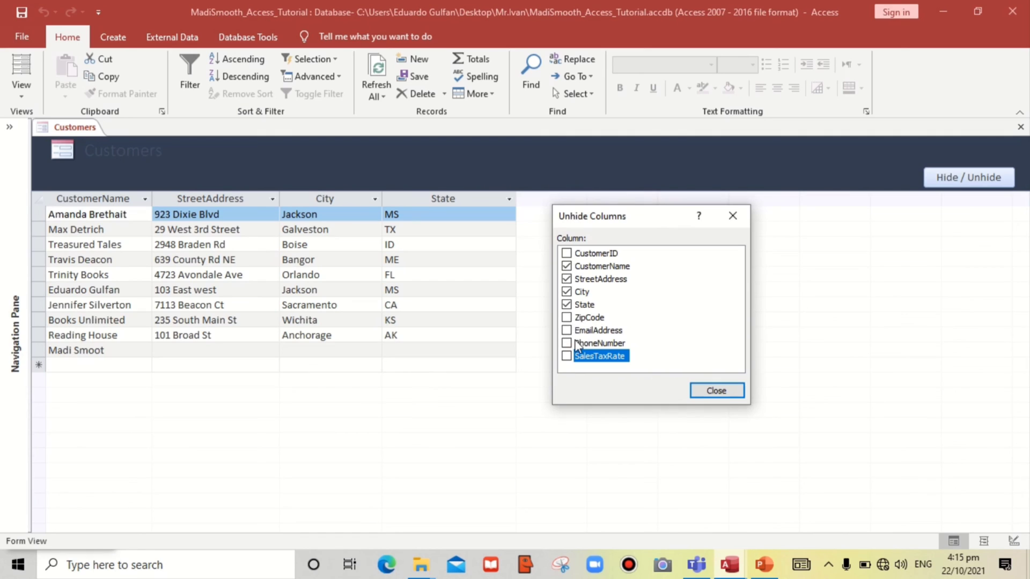
pyautogui.click(566, 318)
pyautogui.click(567, 330)
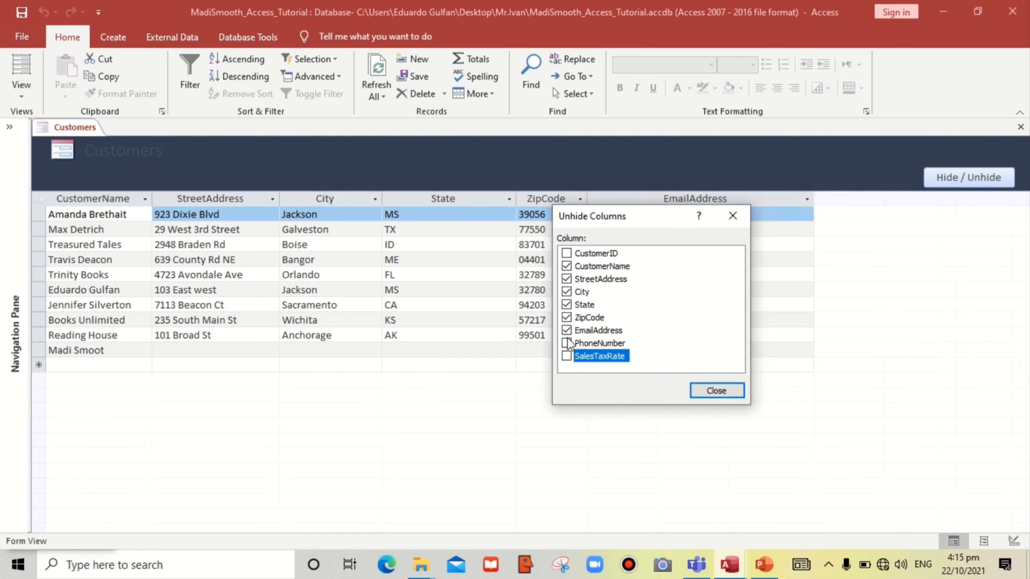
pyautogui.click(567, 343)
pyautogui.click(566, 356)
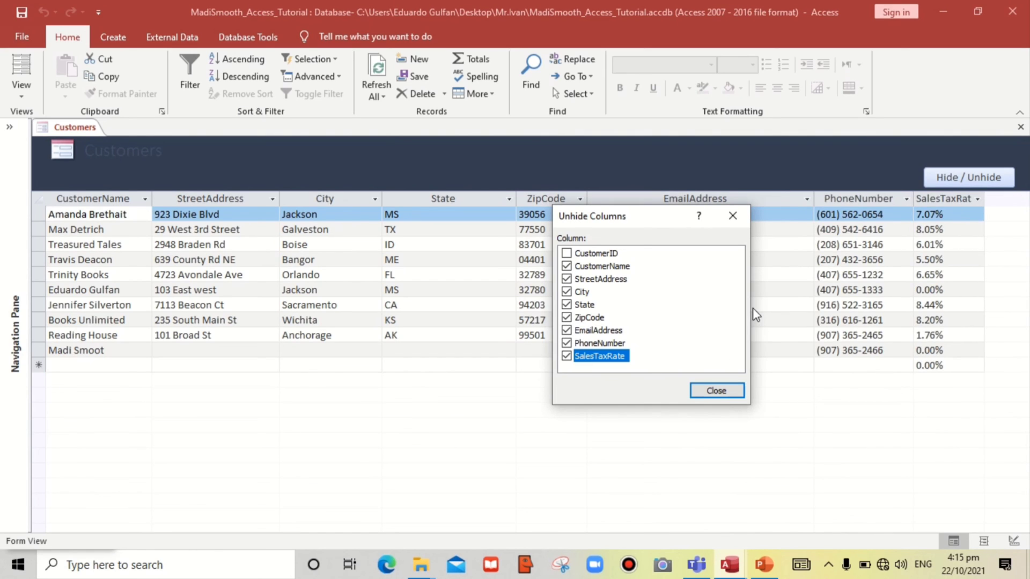